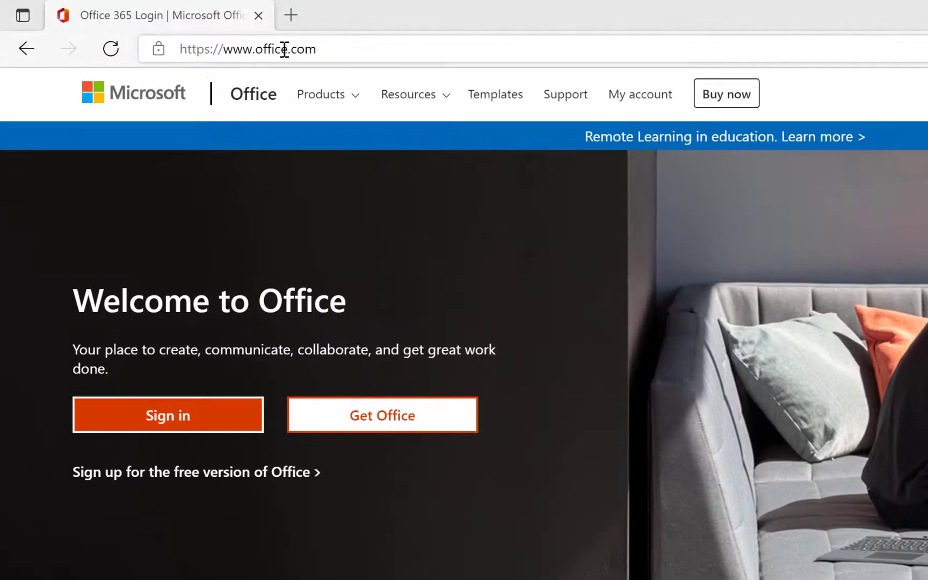
Step: Sign in to Office and open the full template gallery for Word
click(163, 421)
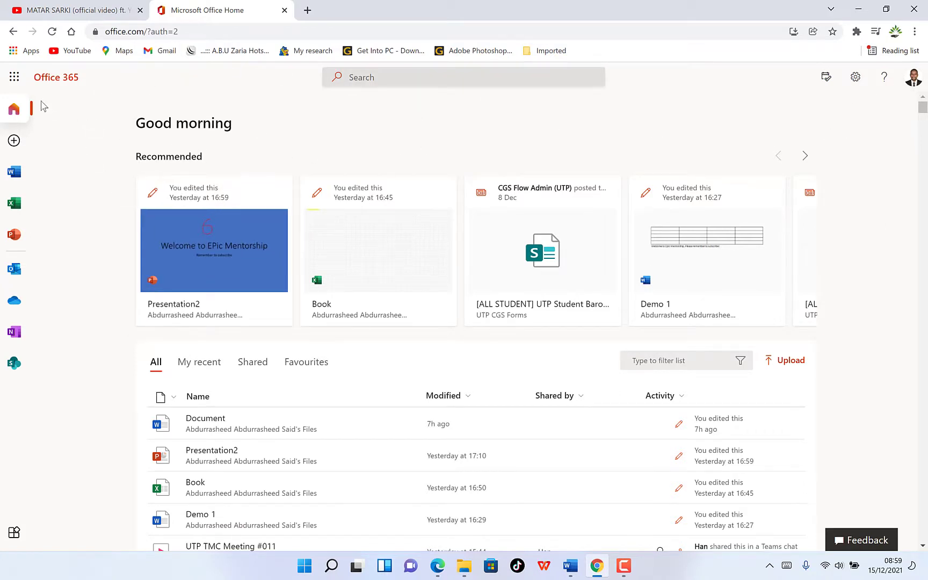
click(16, 175)
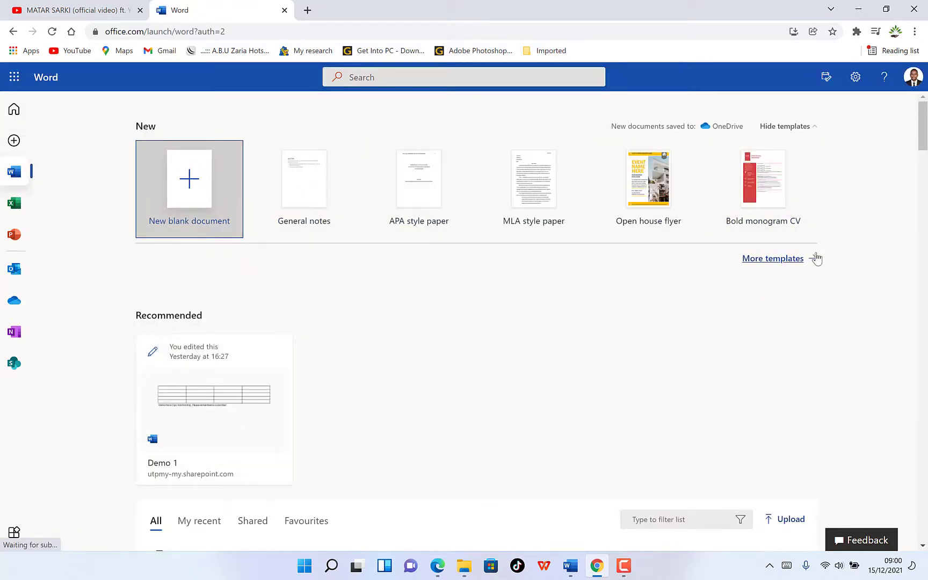
click(775, 261)
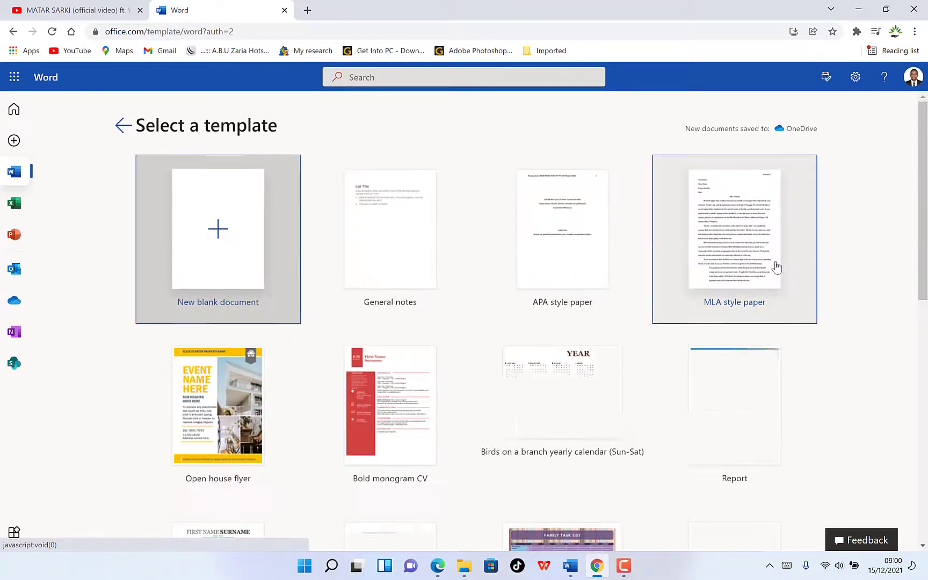
Step: Create a new blank document from the template gallery and insert the paragraph beginning "animal, (kingdom Animalia), any of a group of multicellular eukaryotic organisms"
scroll(635, 298, down, 5)
scroll(537, 290, down, 4)
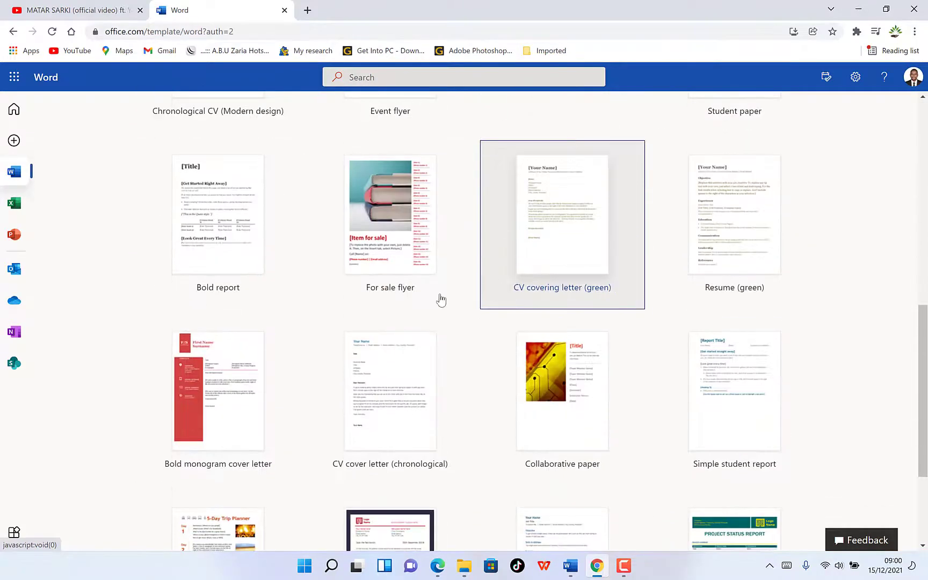
scroll(440, 299, up, 9)
scroll(422, 292, down, 10)
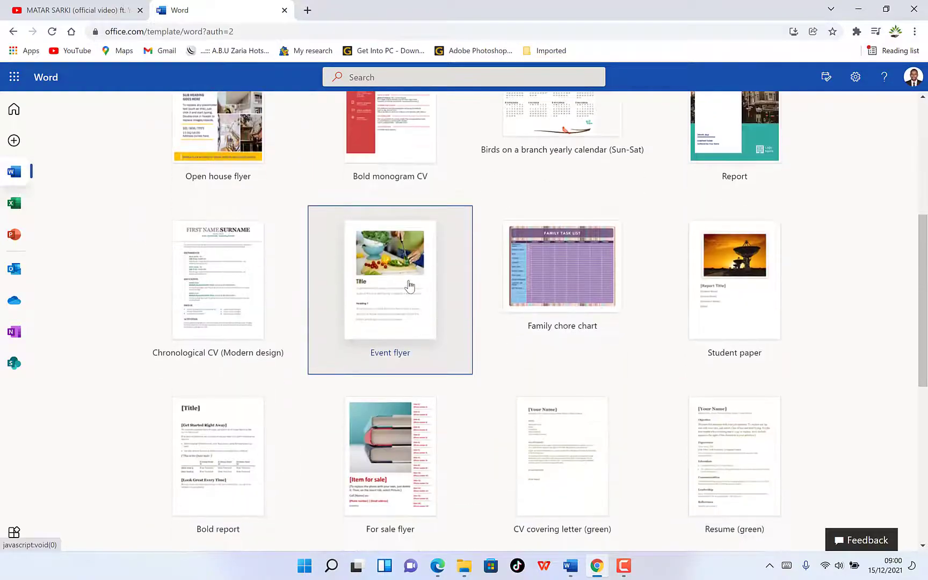
scroll(331, 298, up, 6)
scroll(333, 298, up, 4)
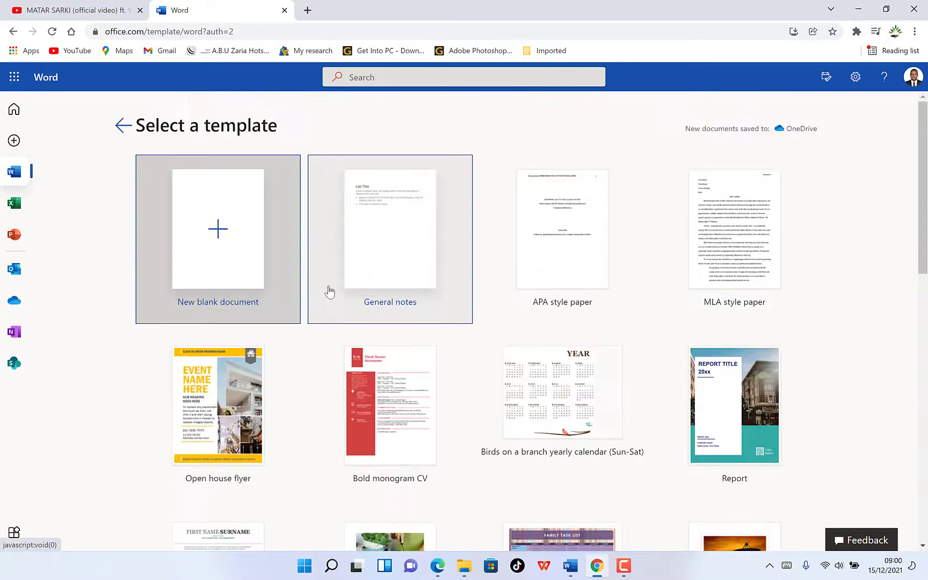
click(218, 230)
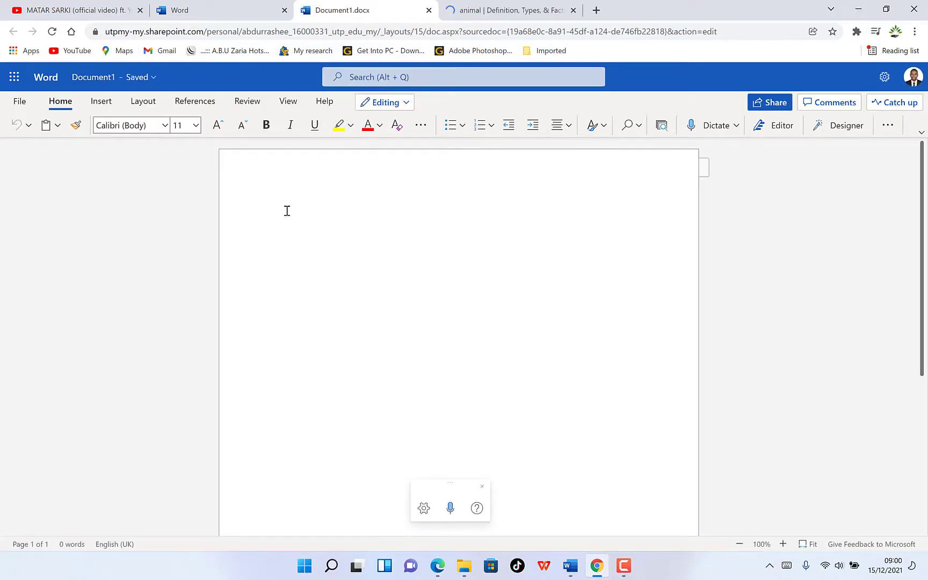
text(animal, (kingdom Animalia), any of a group of multicellular eukaryotic organisms (i.e., as distinct from bacteria, their deoxyribonucleic acid, or DNA, is contained in a membrane-bound nucleus). They are thought to have evolved independently from the unicellular eukaryotes. Animals differ from members of the two other kingdoms of multicellular eukaryotes, the plants (Plantae) and the fungi (Mycota), in fundamental variations in morphology and physiology. This is largely because animals have developed muscles and hence mobility, a characteristic that has stimulated the further development of tissues and organ systems.)
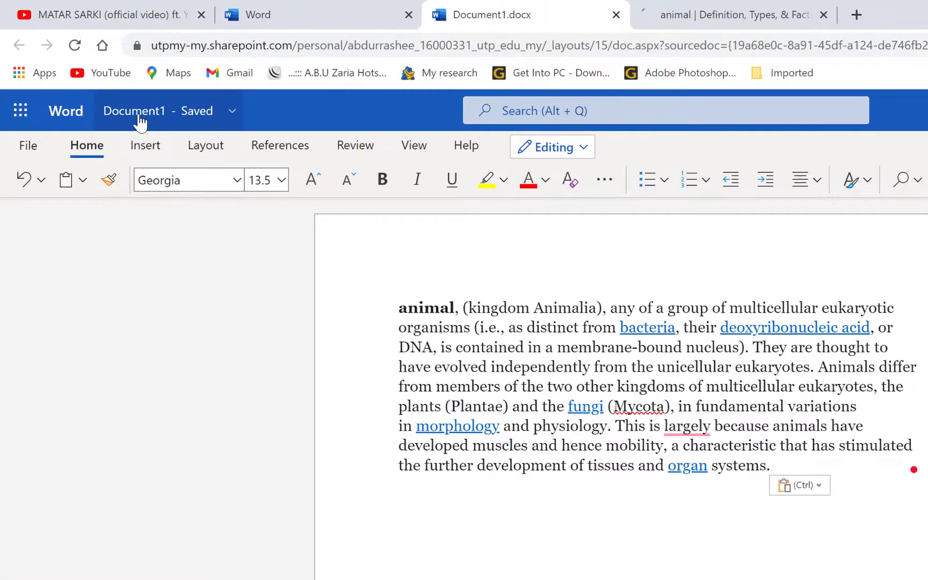
Step: Rename the document as "Word demo 1" and view the folders it can be moved to
click(95, 80)
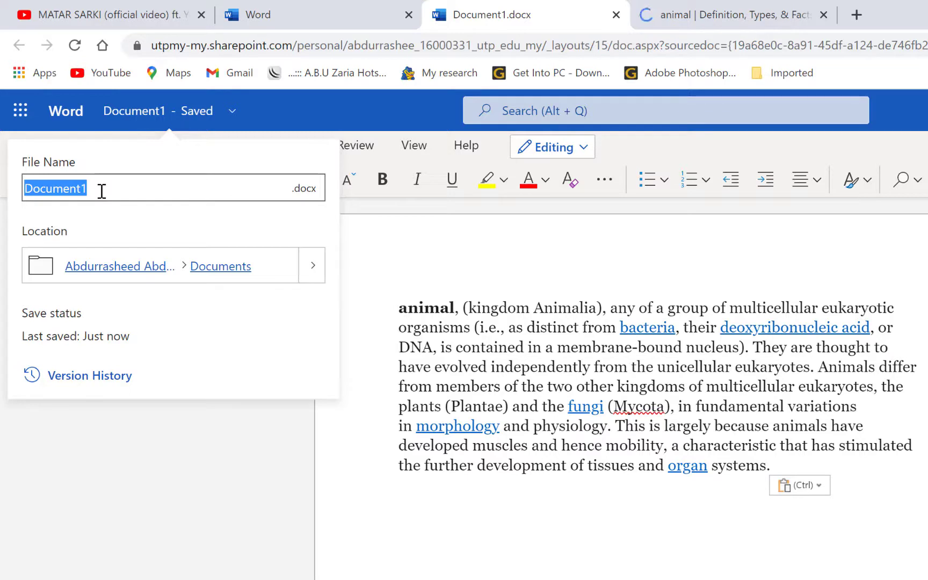
text(Word demo 1)
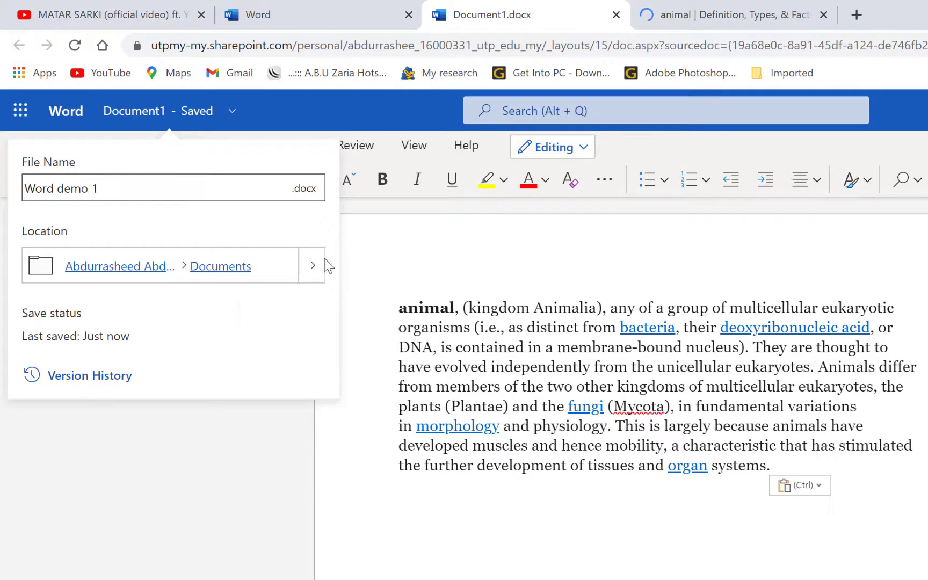
click(313, 268)
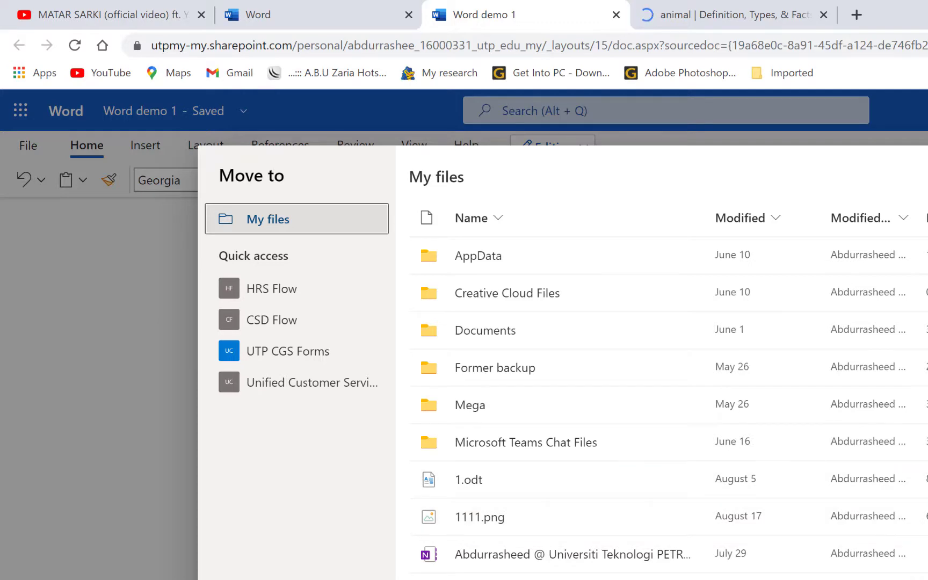
key(Escape)
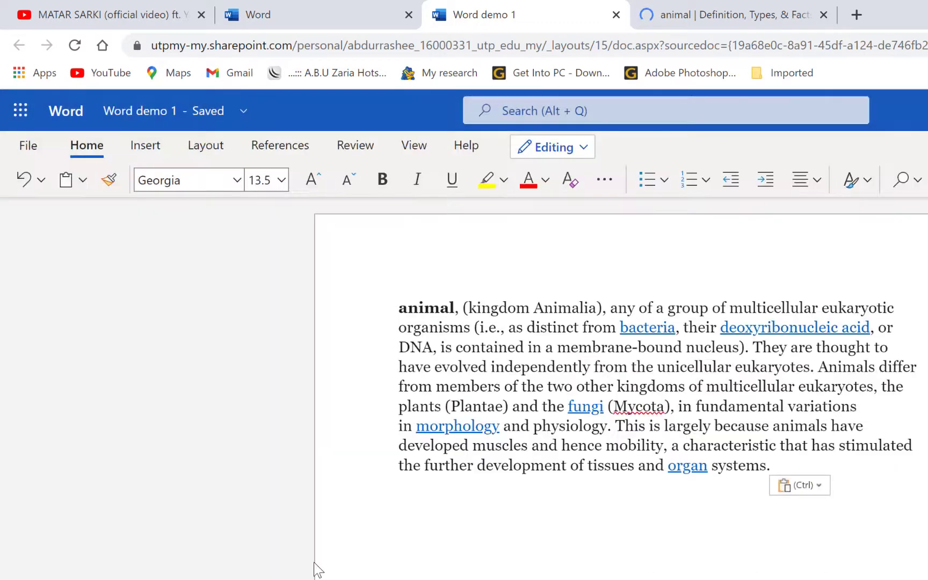
Step: View the suggested commands offered by the document's search
click(431, 375)
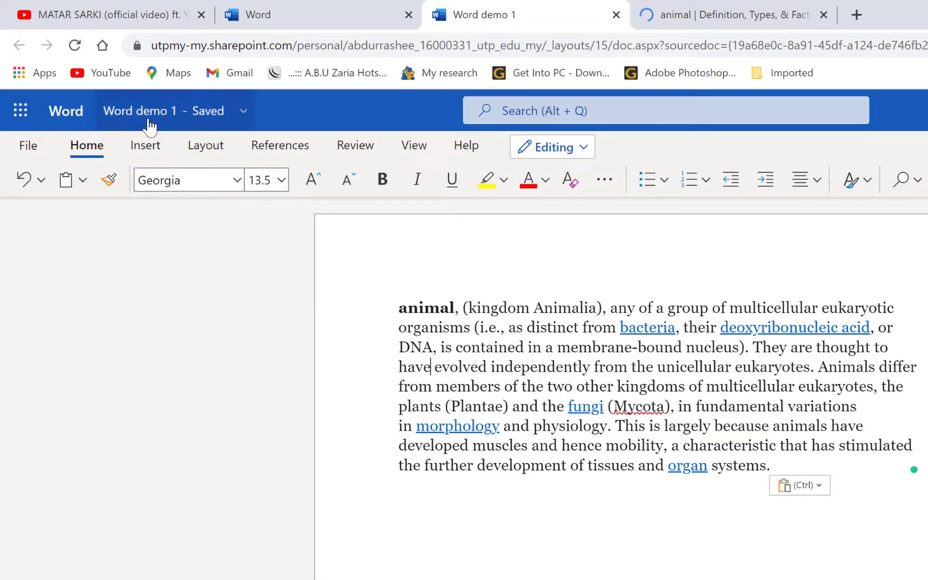
click(593, 111)
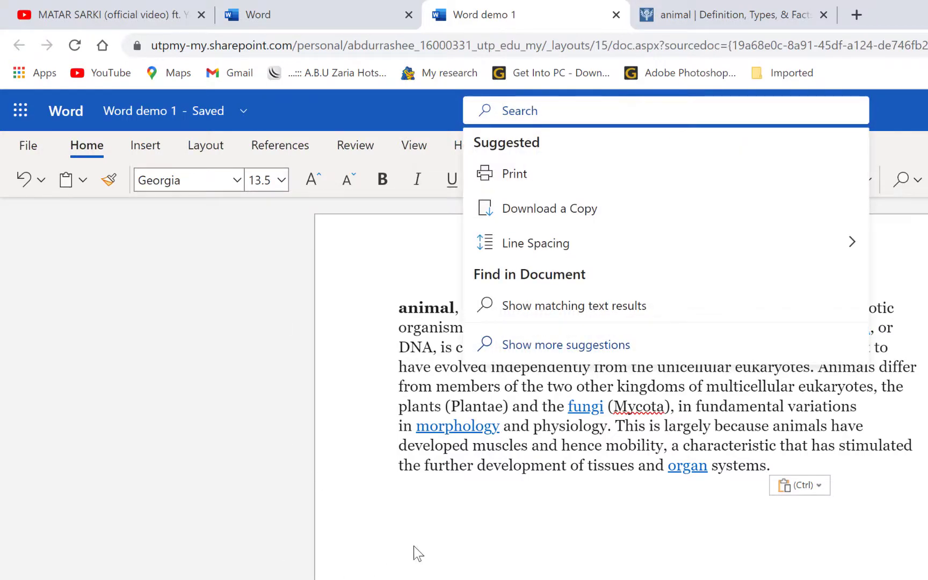
key(Escape)
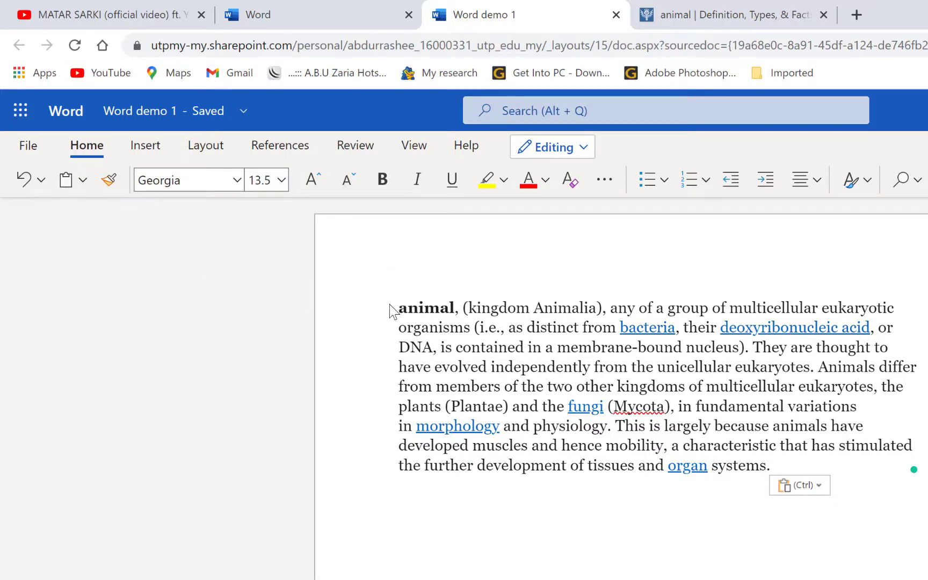
Step: Set the font size of the opening passage, from "animal" up to "unicellula", to 11
drag(389, 304, 730, 367)
click(314, 179)
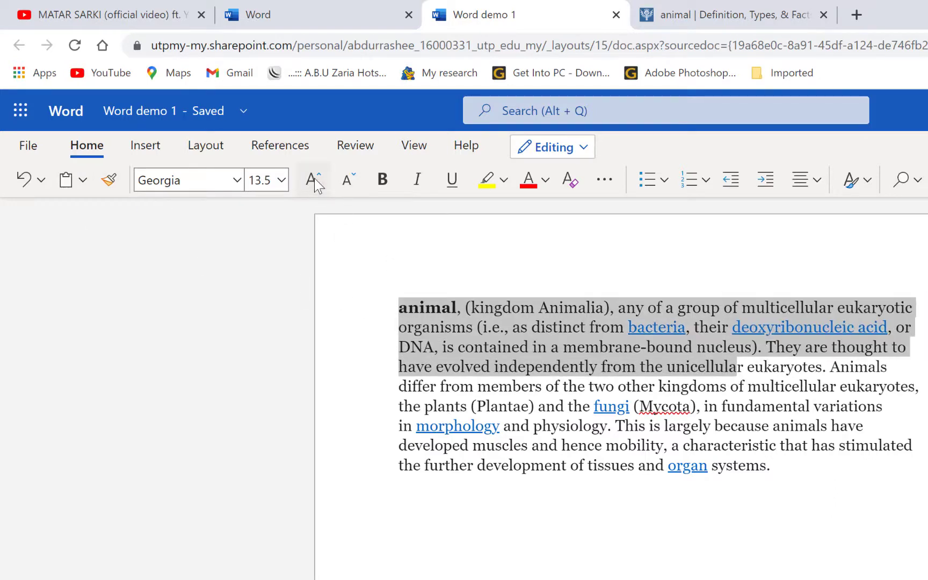
click(314, 179)
click(347, 179)
click(347, 179)
click(347, 180)
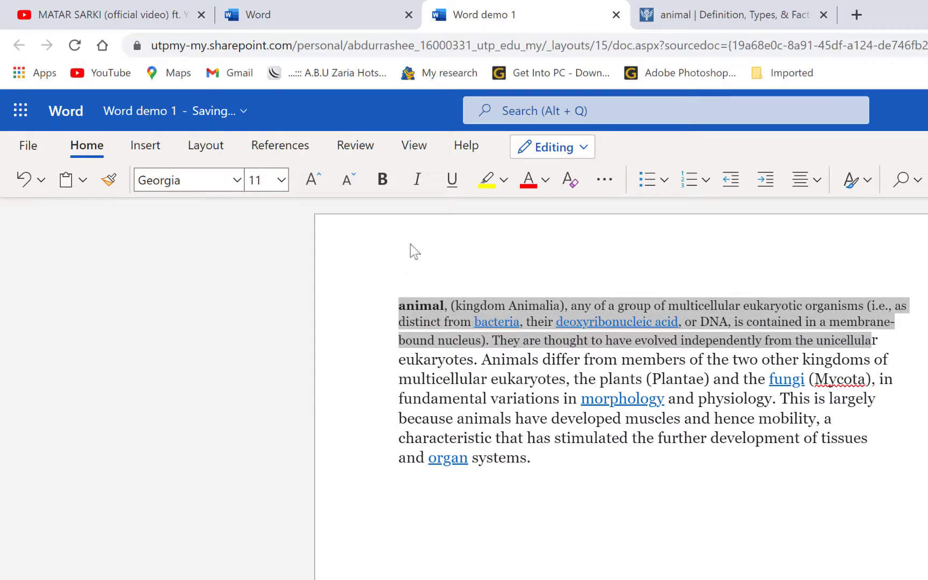
Step: Apply bold, italic and underline to the selected opening passage
click(387, 182)
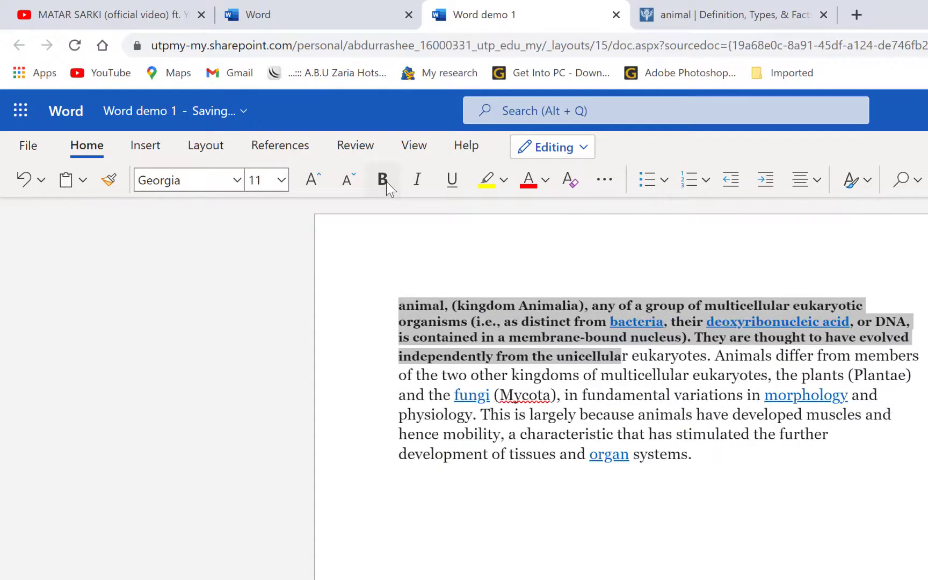
click(420, 175)
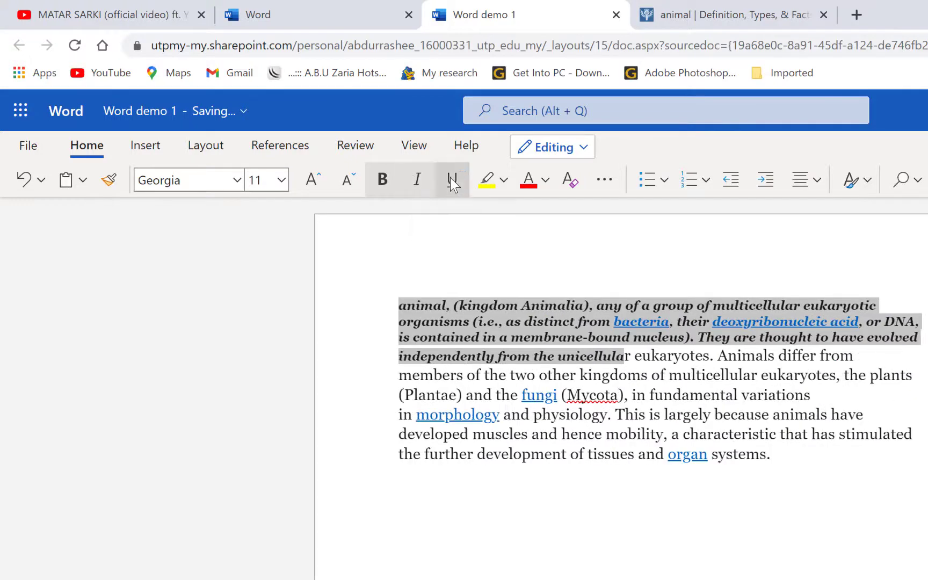
click(451, 178)
Step: Highlight the opening passage in yellow and colour the text "unicellula" red
click(504, 179)
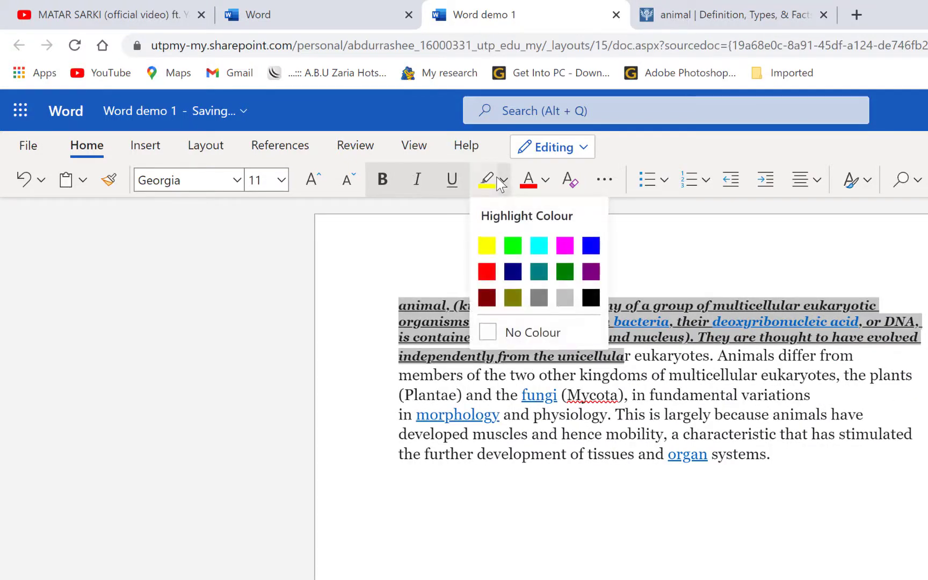
click(485, 244)
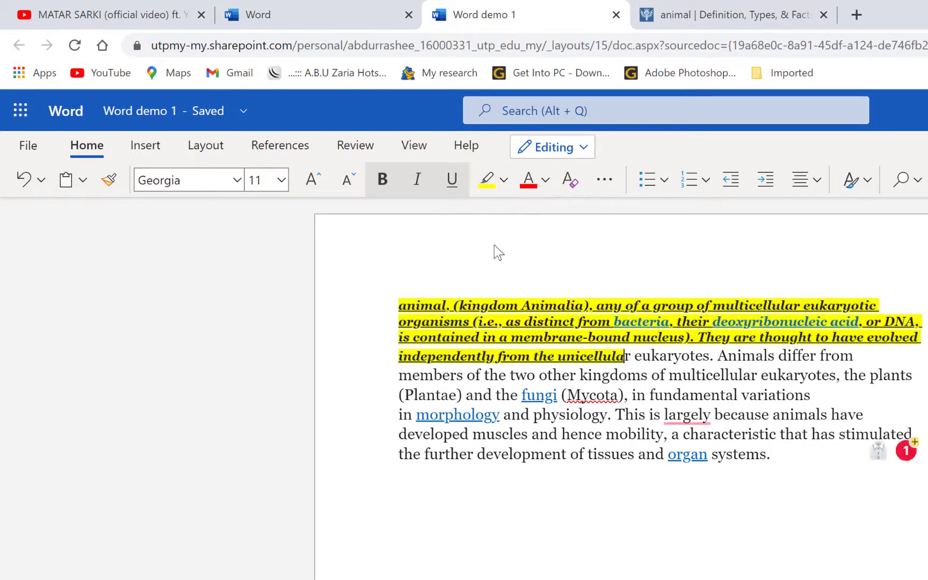
click(515, 187)
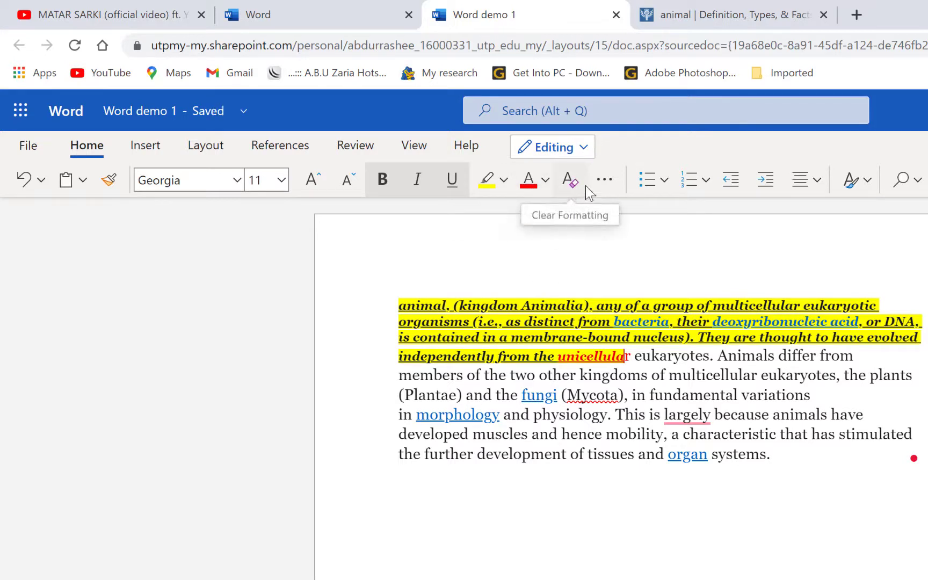
Step: View the additional font options, including the Change Case choices
click(602, 183)
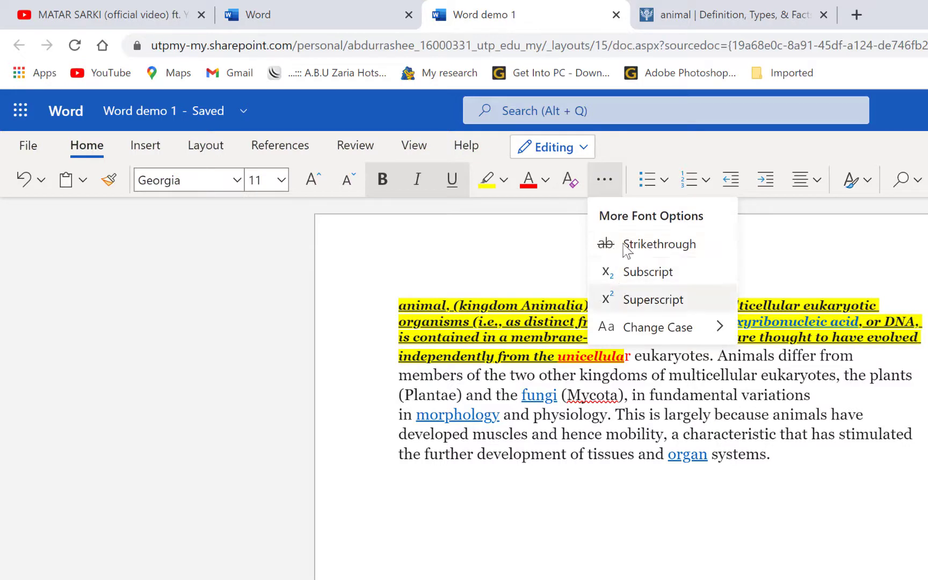
mouse_move(638, 329)
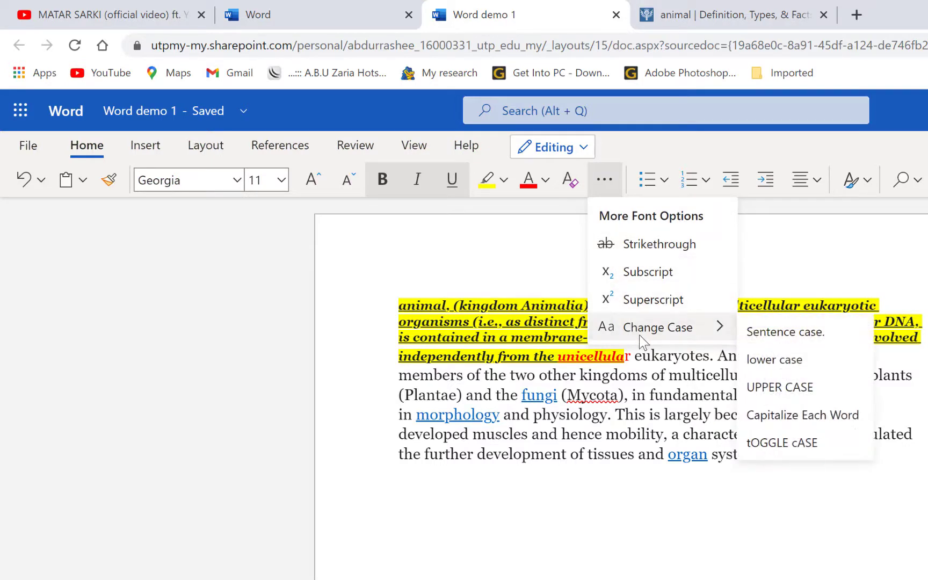
click(489, 279)
Step: Justify the paragraph about animals
drag(851, 434, 489, 305)
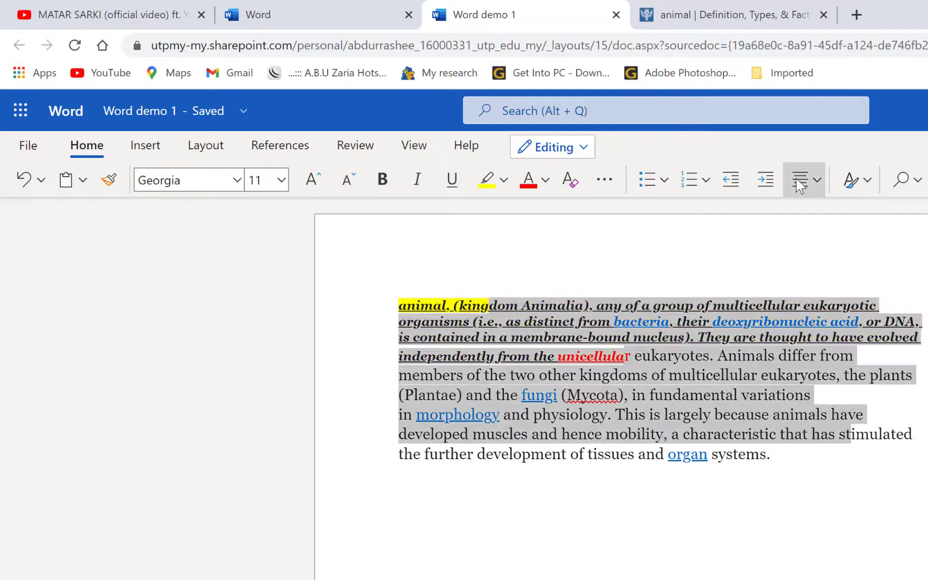
click(800, 183)
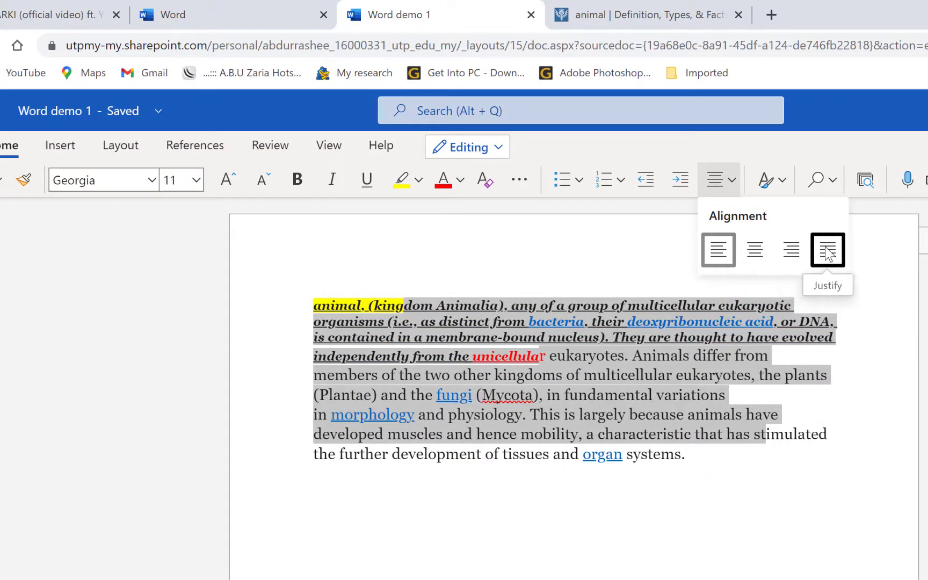
click(827, 251)
Step: View the available text styles and the Find and Replace options
click(779, 181)
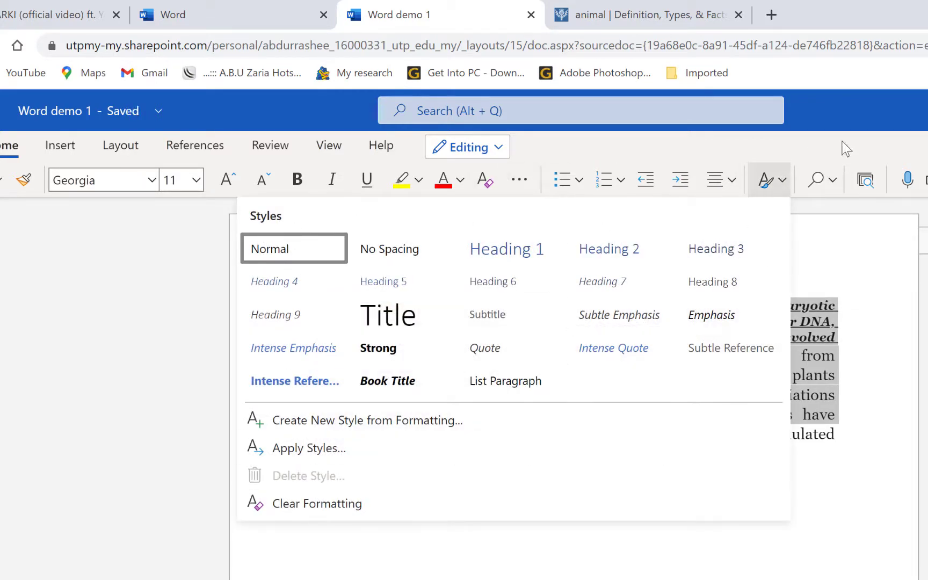
click(832, 177)
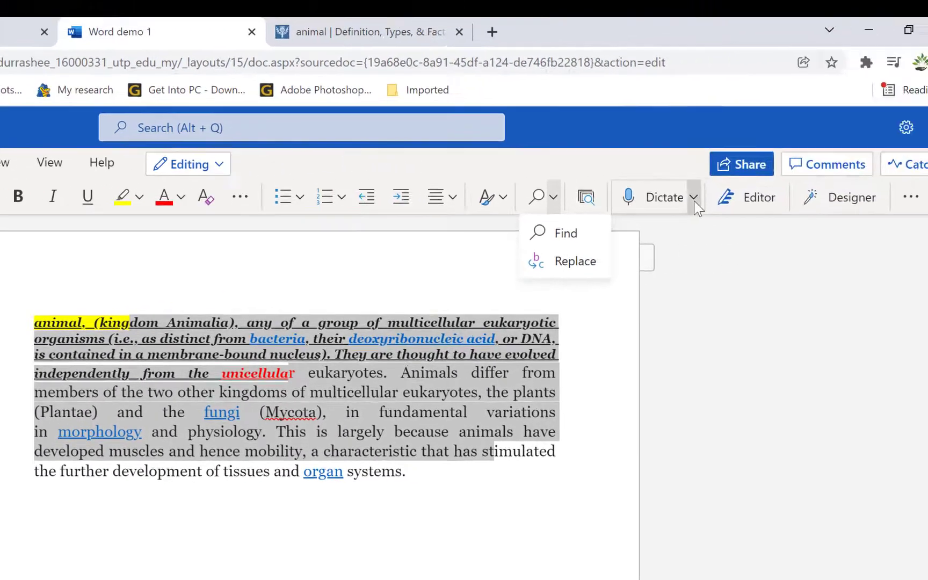
Step: Turn on Dictate and allow the site to use the microphone
click(694, 199)
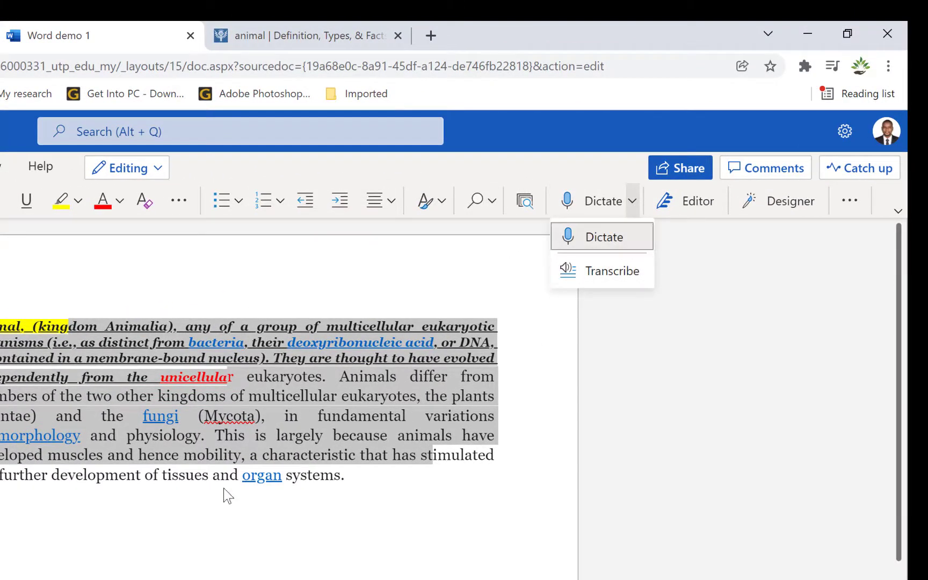
click(628, 239)
click(632, 200)
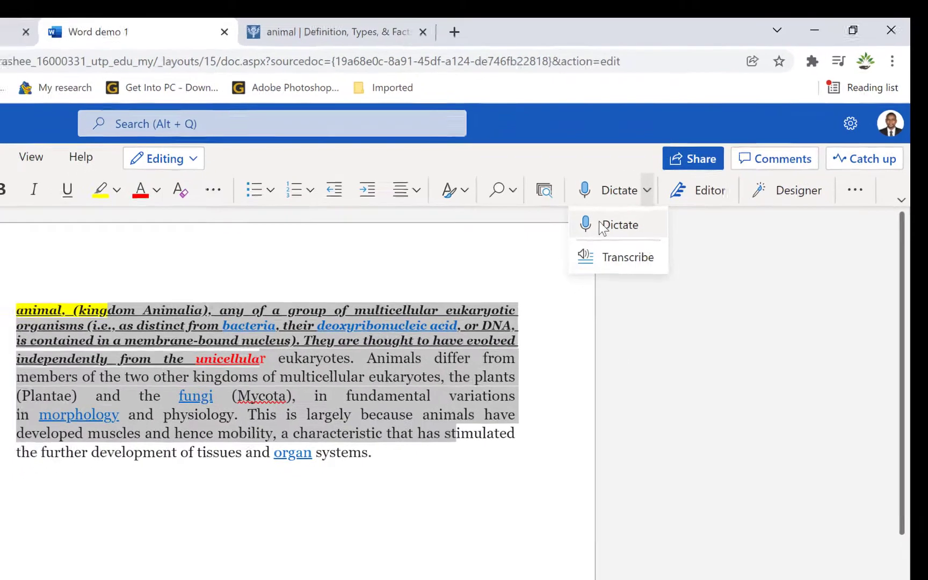
click(577, 242)
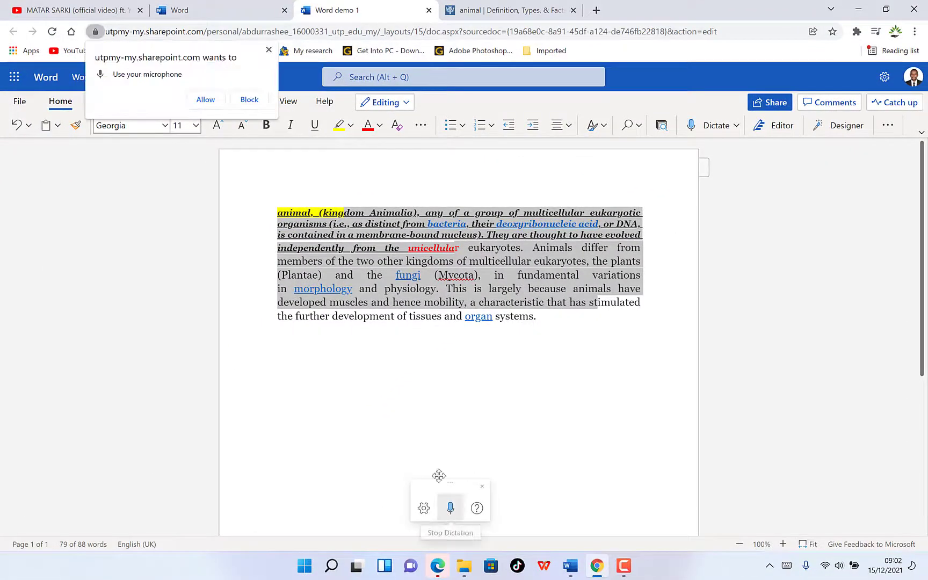
click(205, 101)
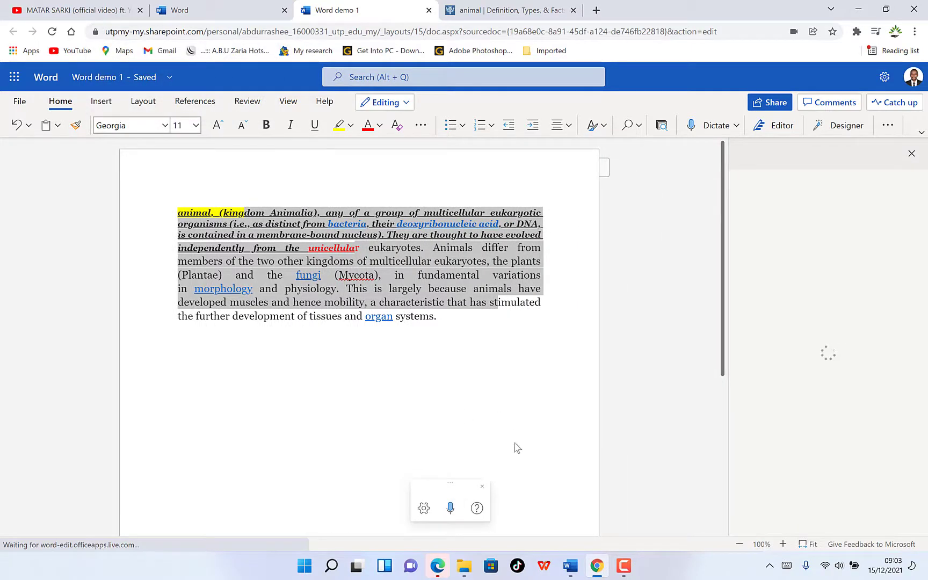
Step: Dictate "Hello and welcome to epic mentorship" on a new line below the paragraph about animals, and stop the dictation
click(453, 315)
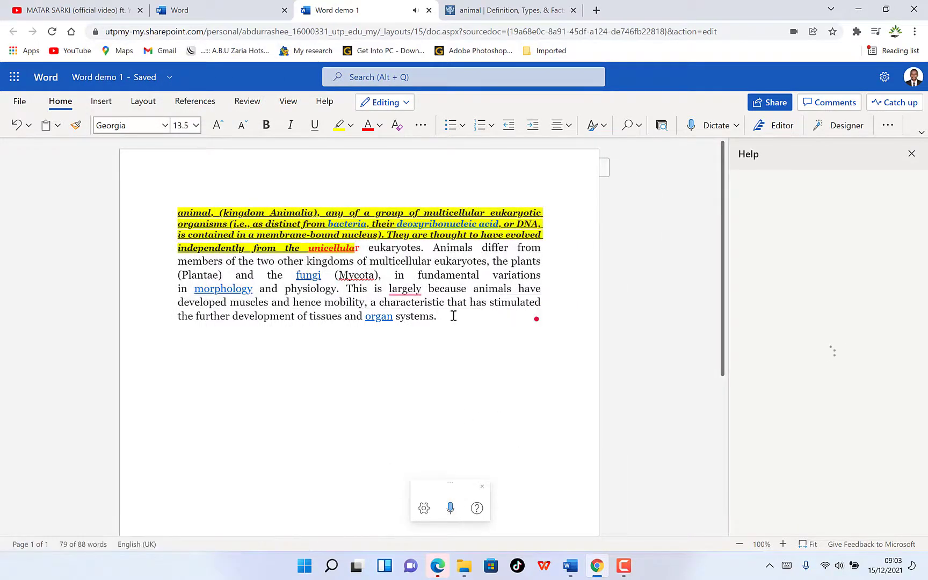
key(Return)
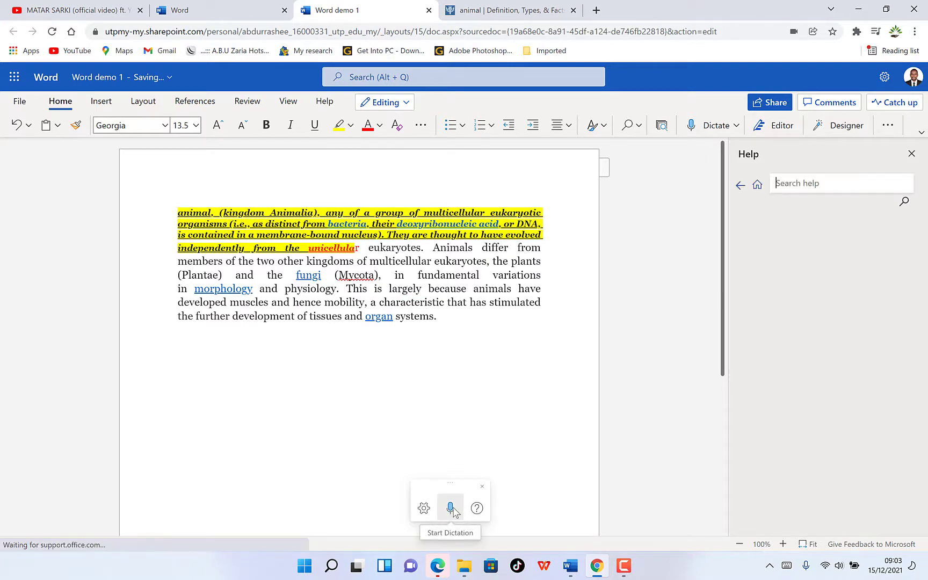
click(452, 509)
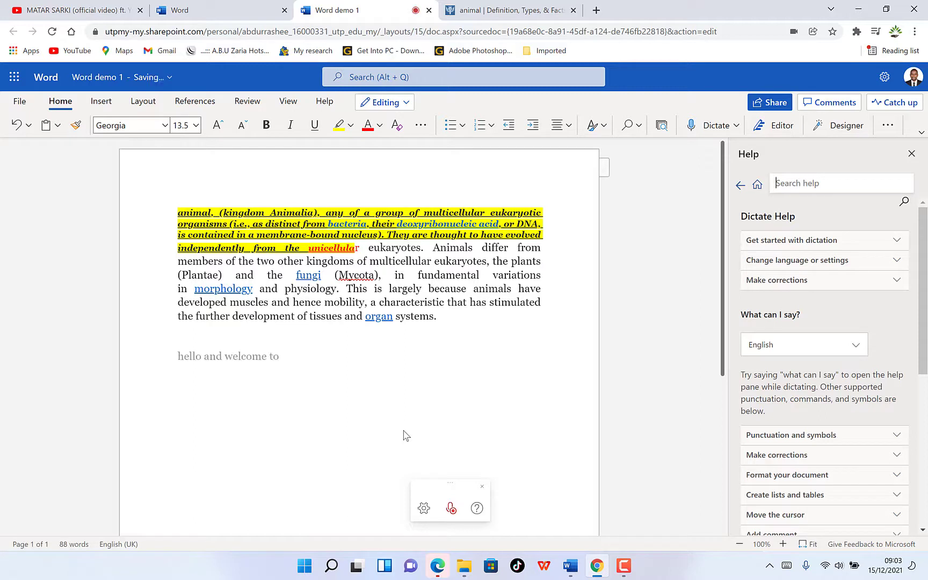
click(449, 508)
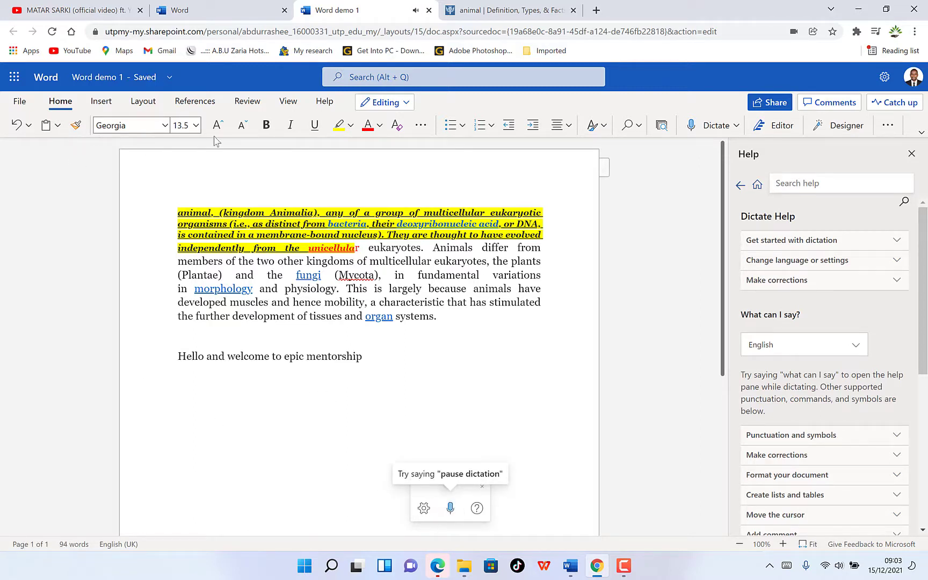
Step: Copy the plain formatting of the dictated line onto the whole paragraph about animals with Format Painter
drag(399, 364, 187, 357)
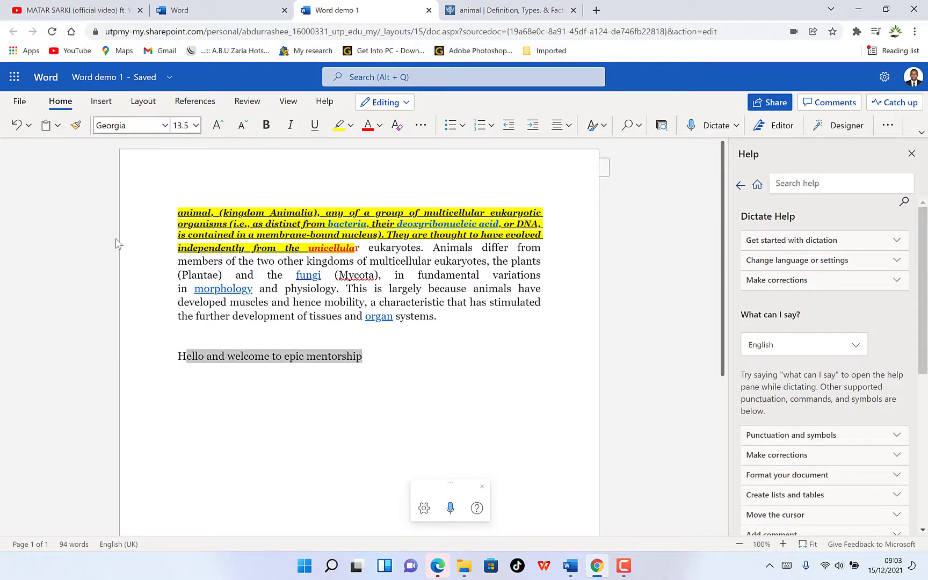
click(75, 132)
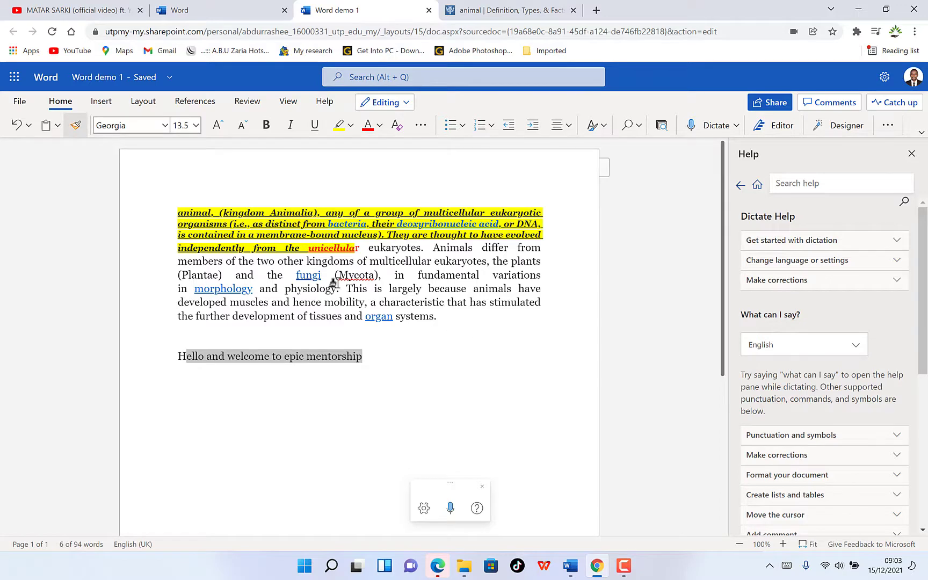
drag(438, 318, 167, 211)
click(423, 356)
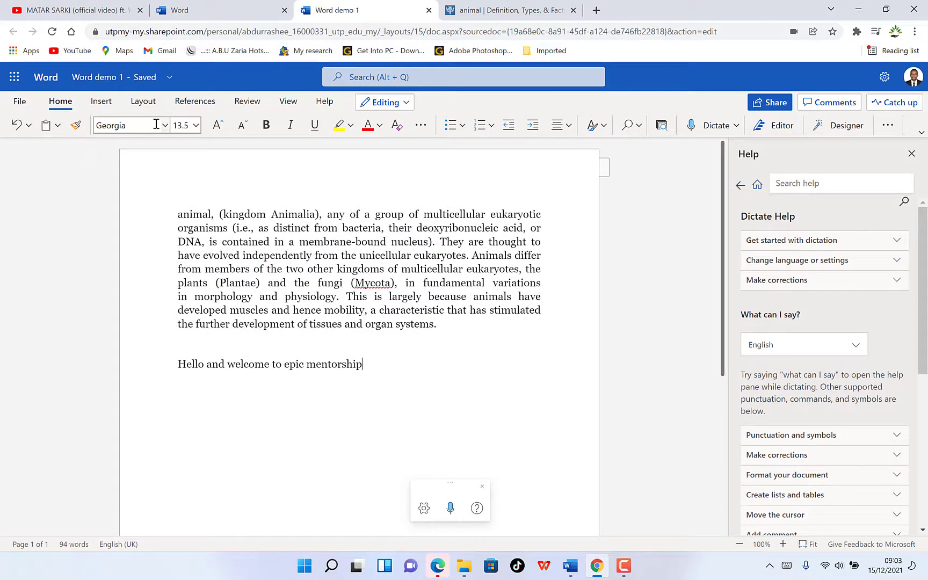
drag(281, 253, 225, 215)
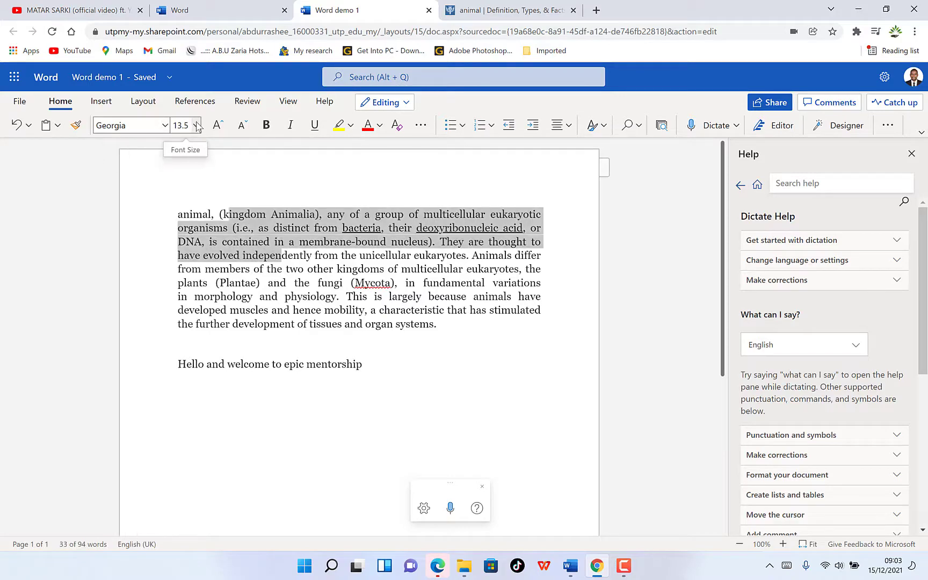
Step: Insert a 4x4 table on the empty line between the paragraph about animals and the dictated line
click(101, 101)
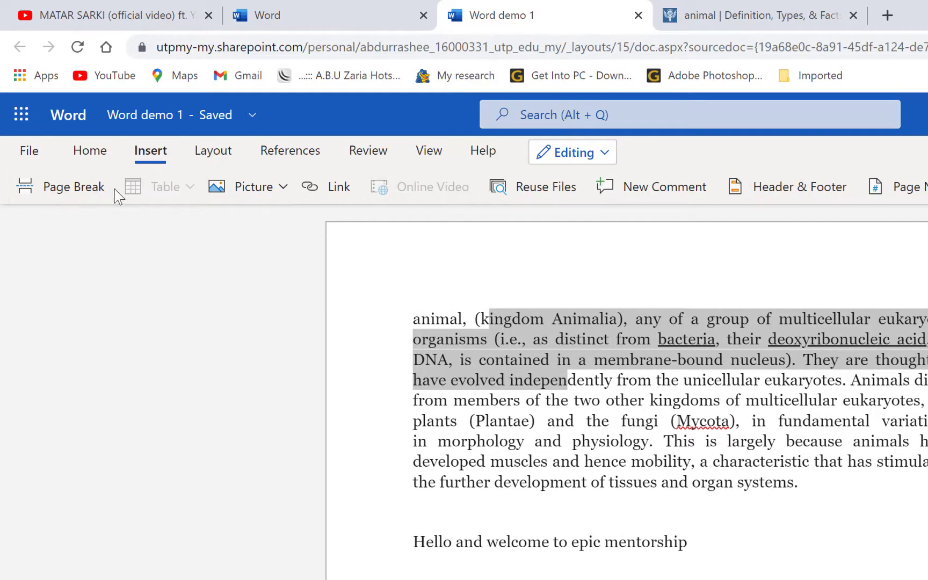
click(561, 497)
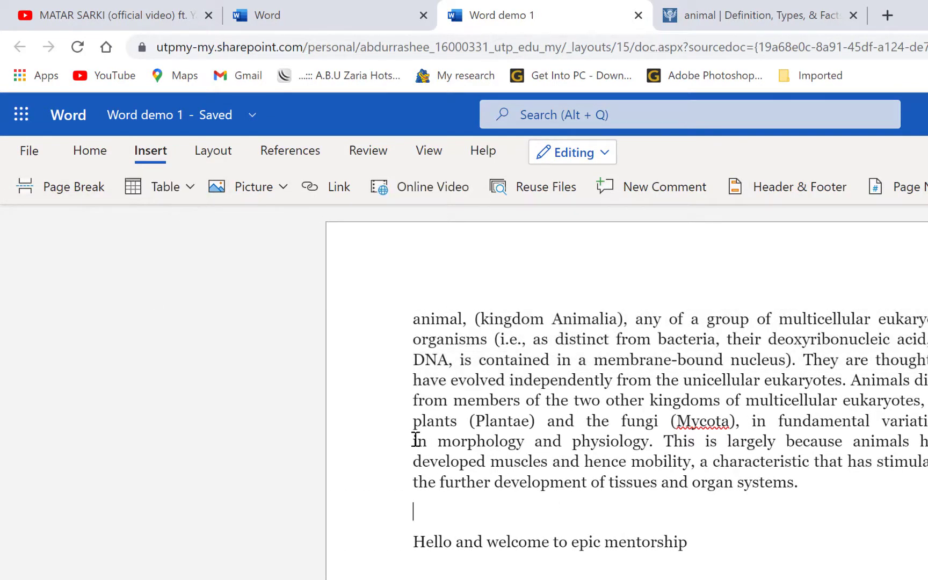
click(191, 187)
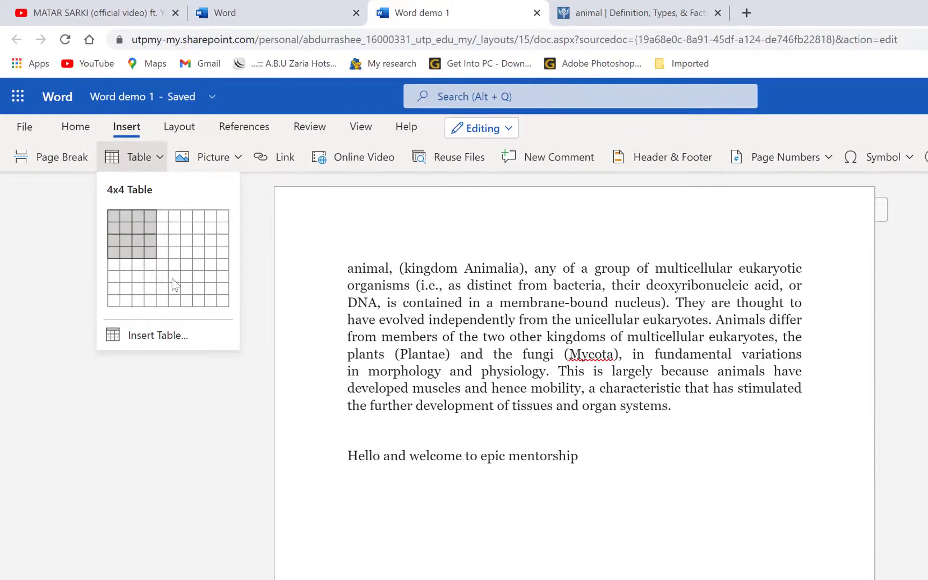
click(150, 252)
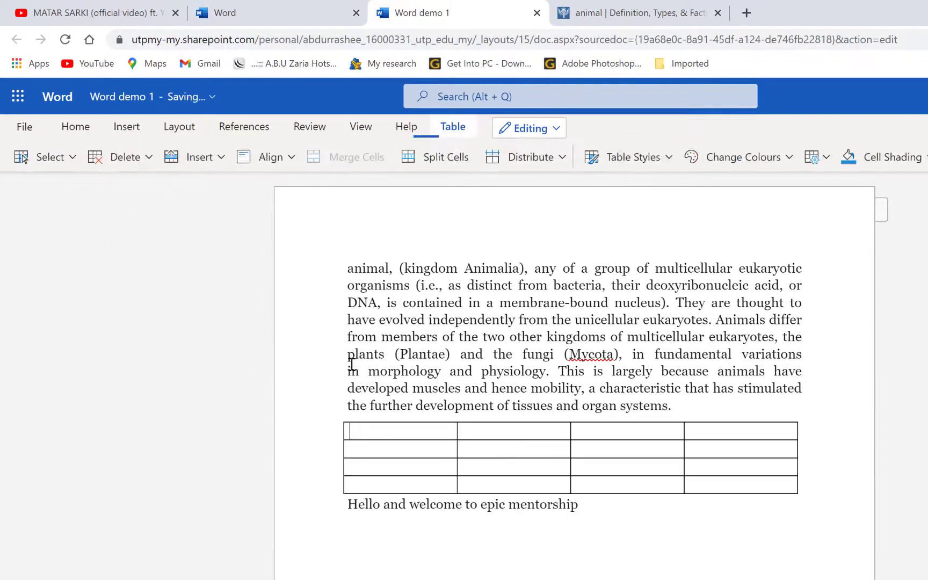
Step: View the table's row and column insertion and alignment options, and split its first cell into 2 columns and 1 row
click(222, 157)
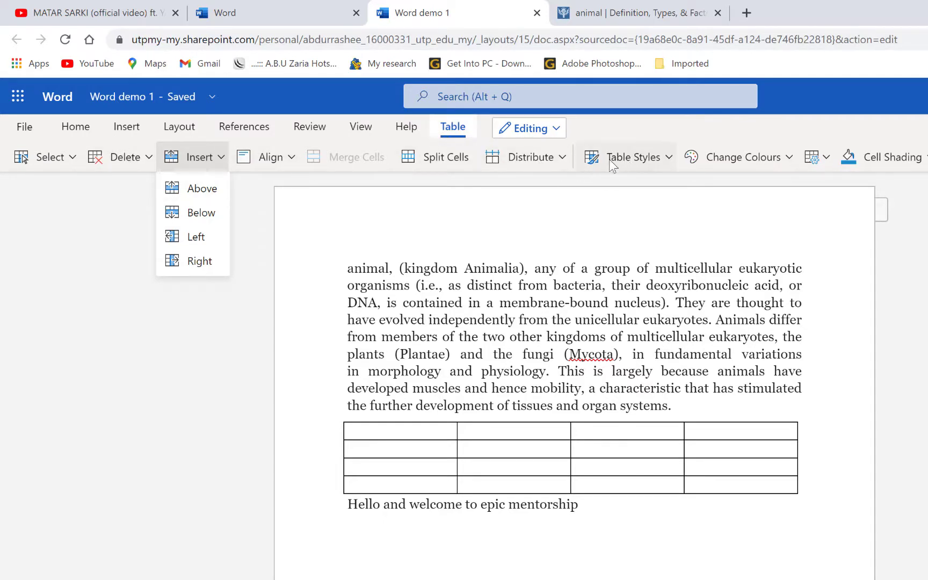
click(289, 157)
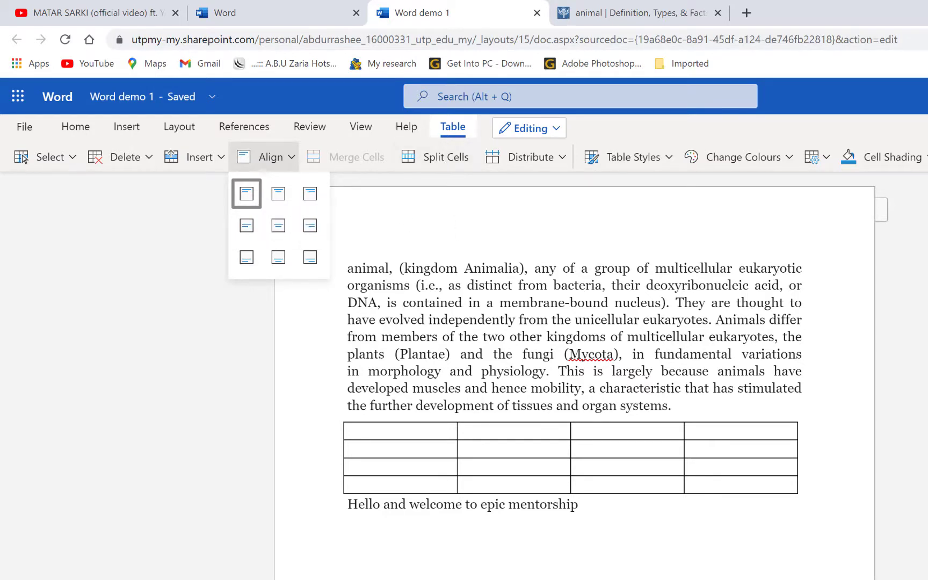
click(402, 431)
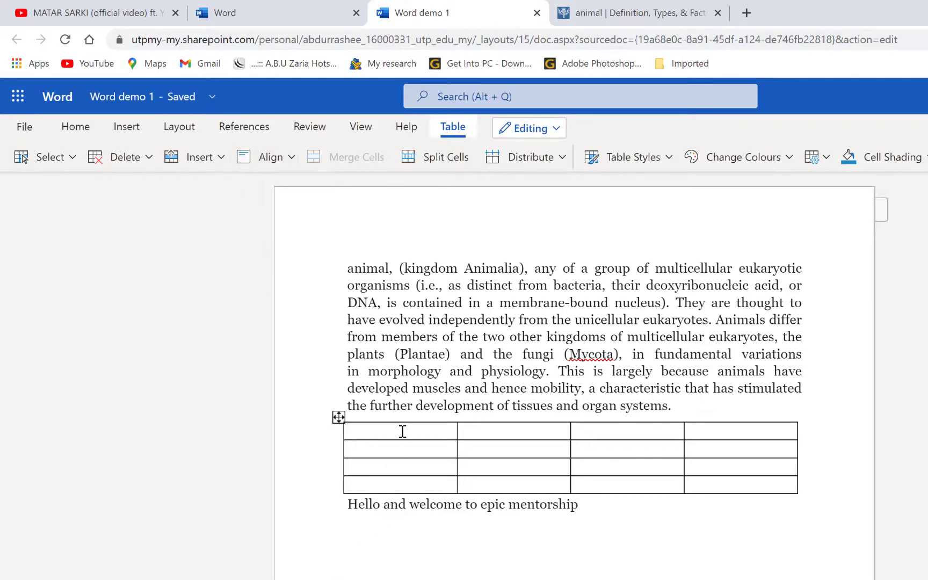
click(429, 158)
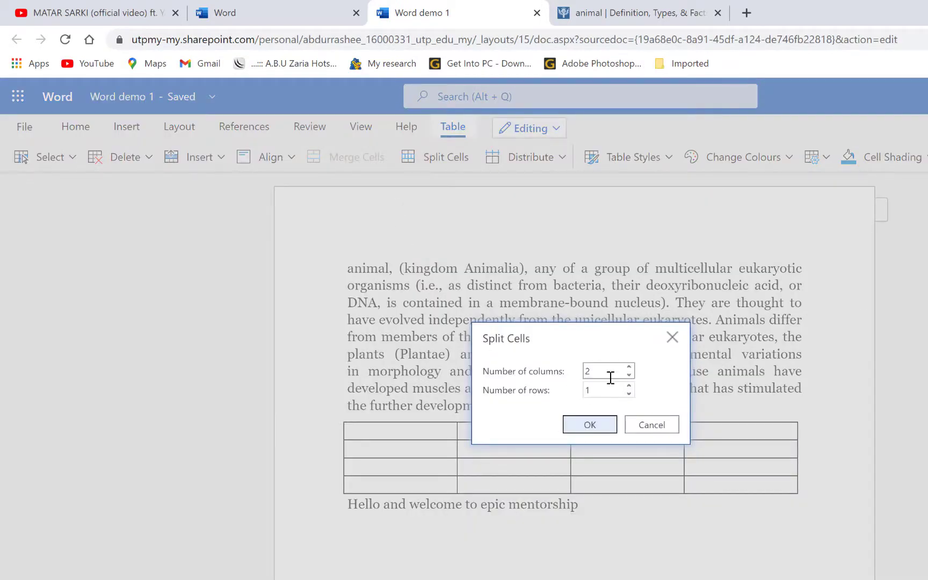
click(608, 430)
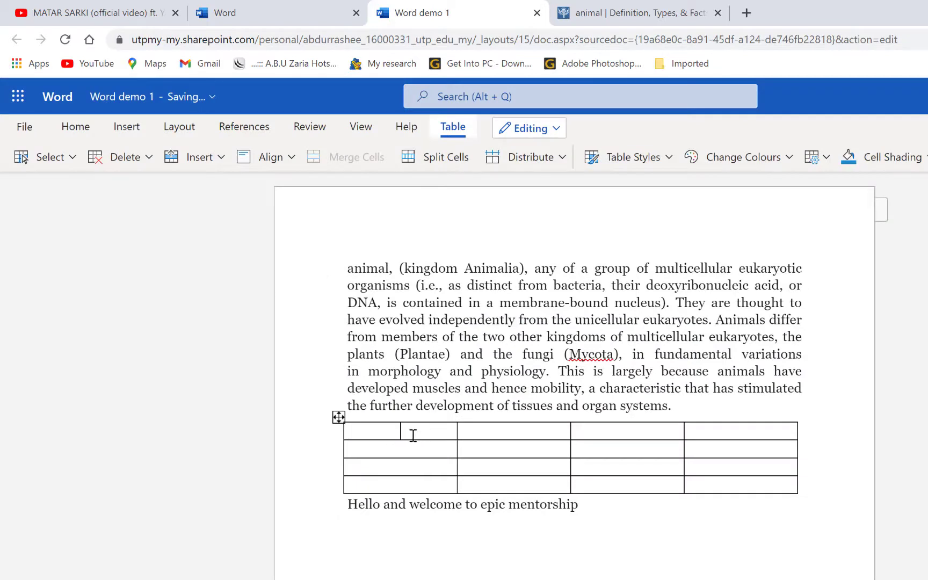
Step: View the Distribute options and apply the grid table style with a solid blue header row and first column
click(562, 163)
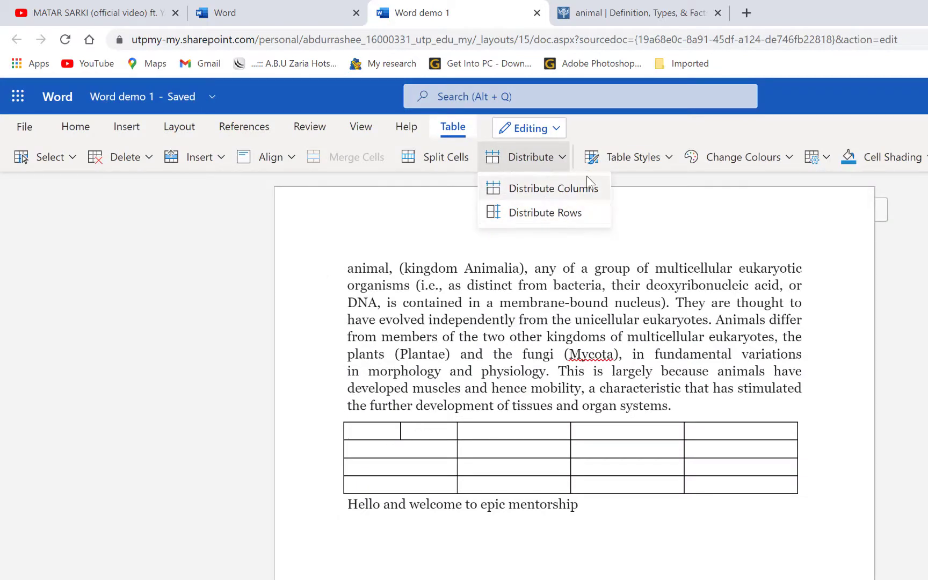
click(669, 160)
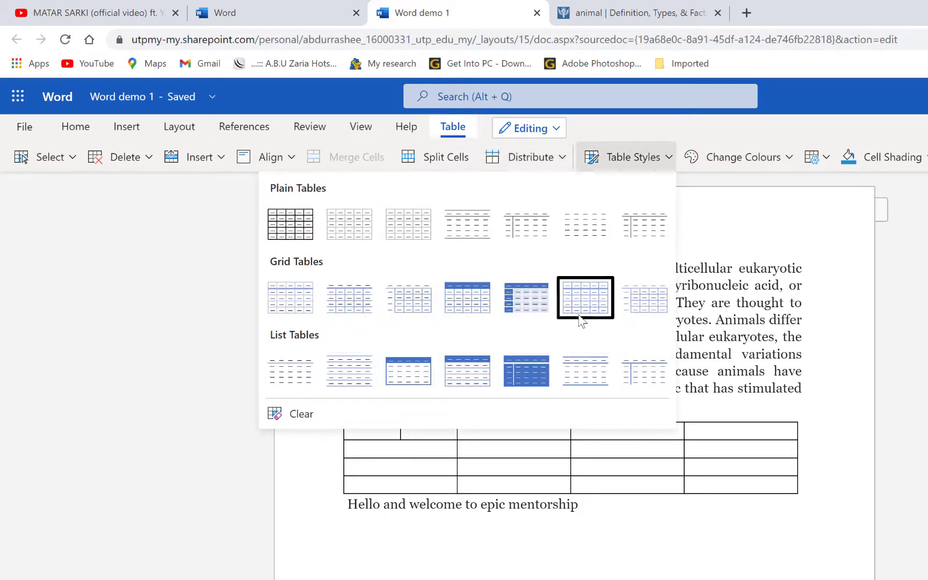
click(519, 305)
click(739, 512)
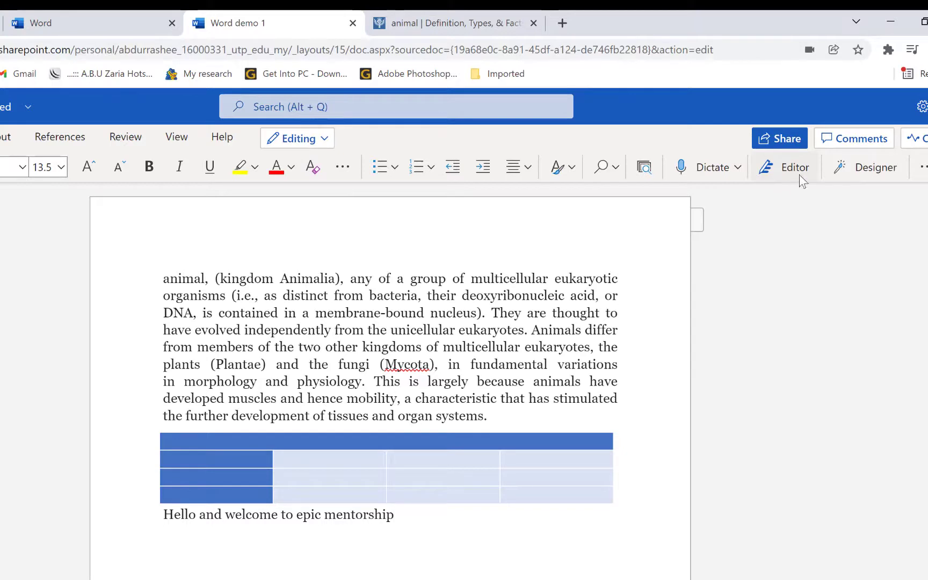
Step: View the Designer suggestions and the additional paragraph options, including Line Spacing and Special Indent
click(870, 170)
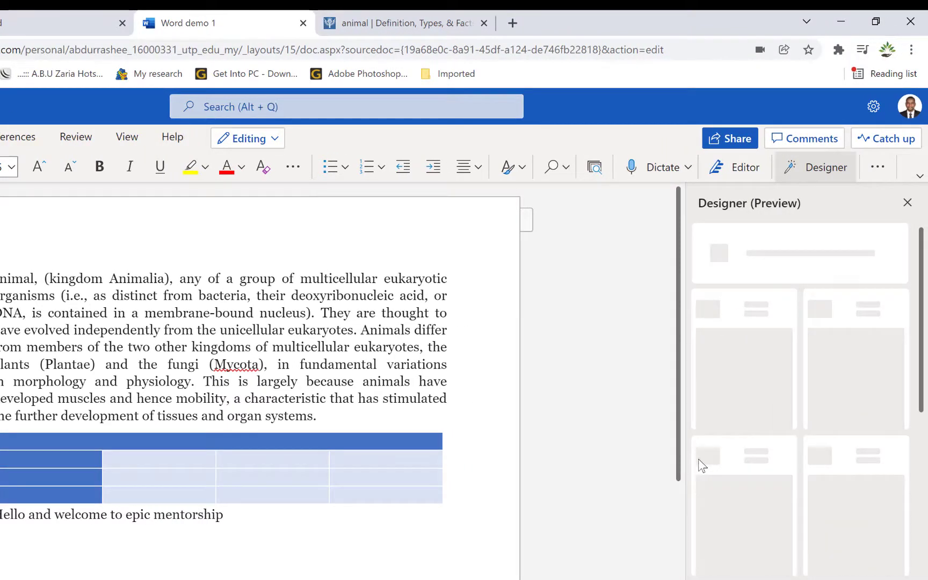
click(810, 167)
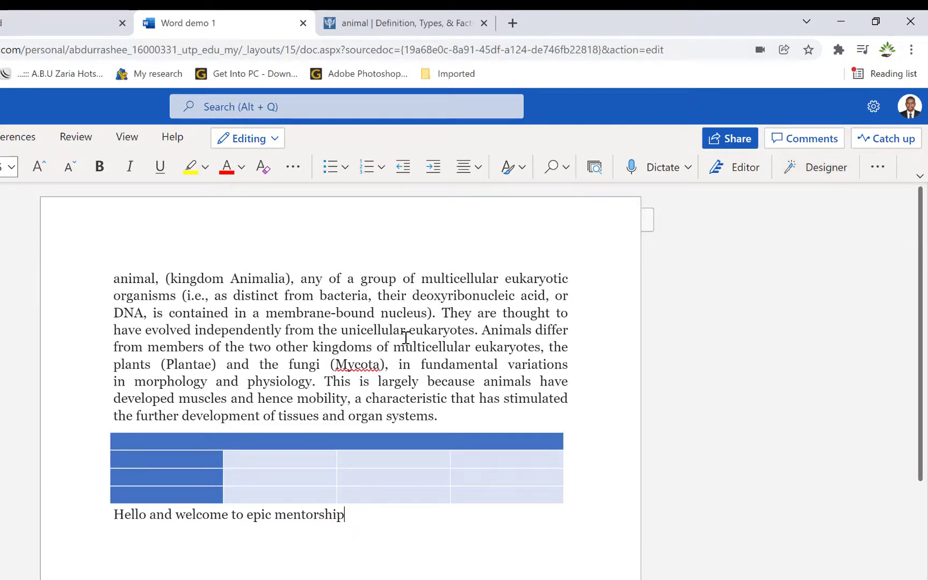
click(890, 167)
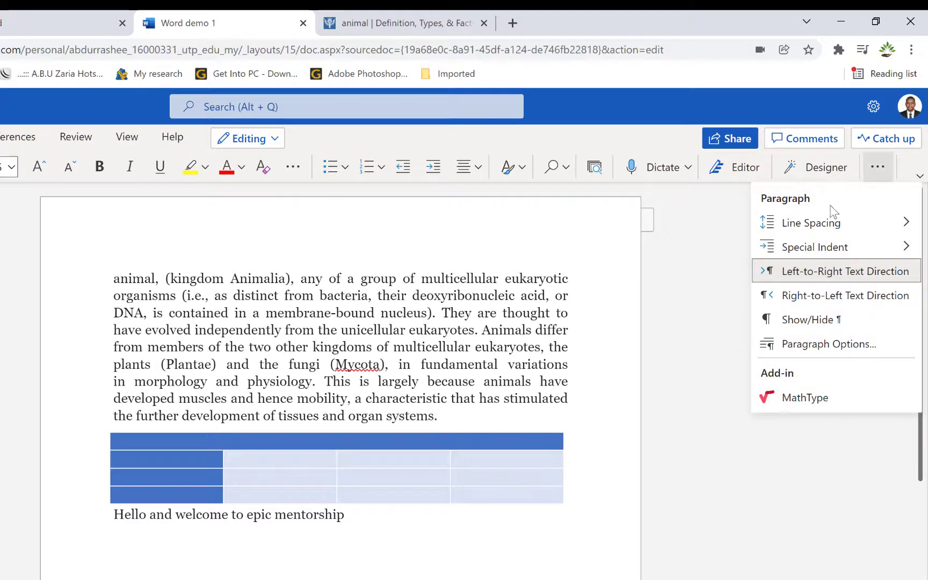
mouse_move(814, 224)
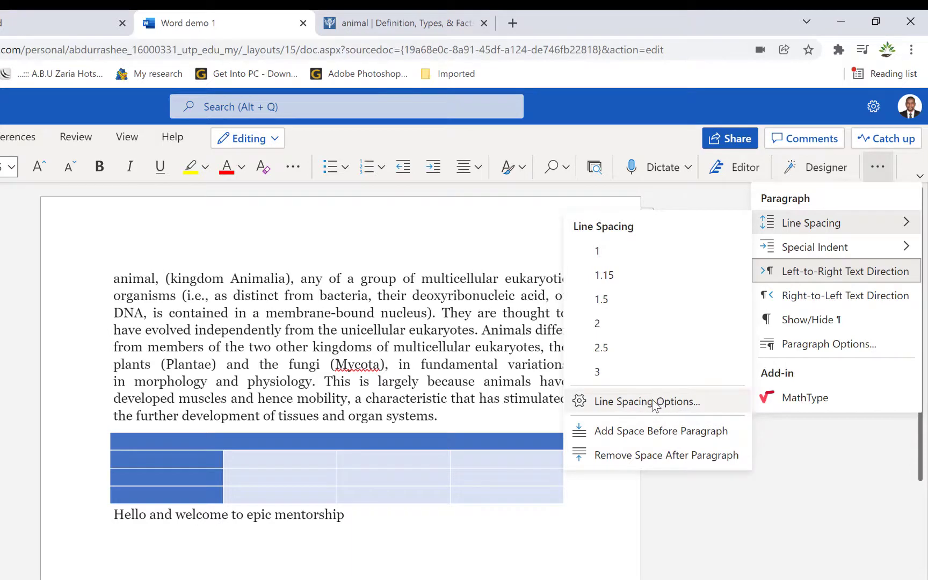
mouse_move(803, 251)
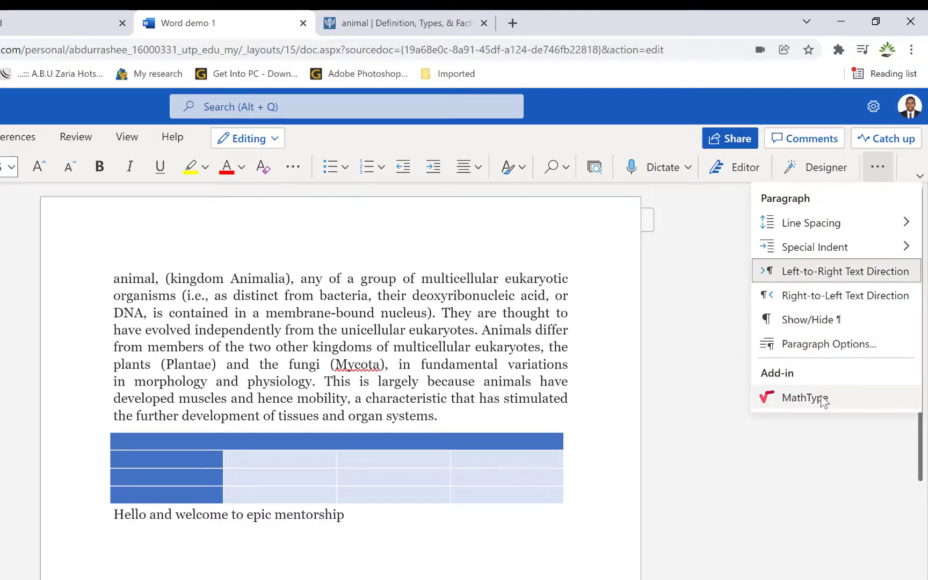
click(699, 344)
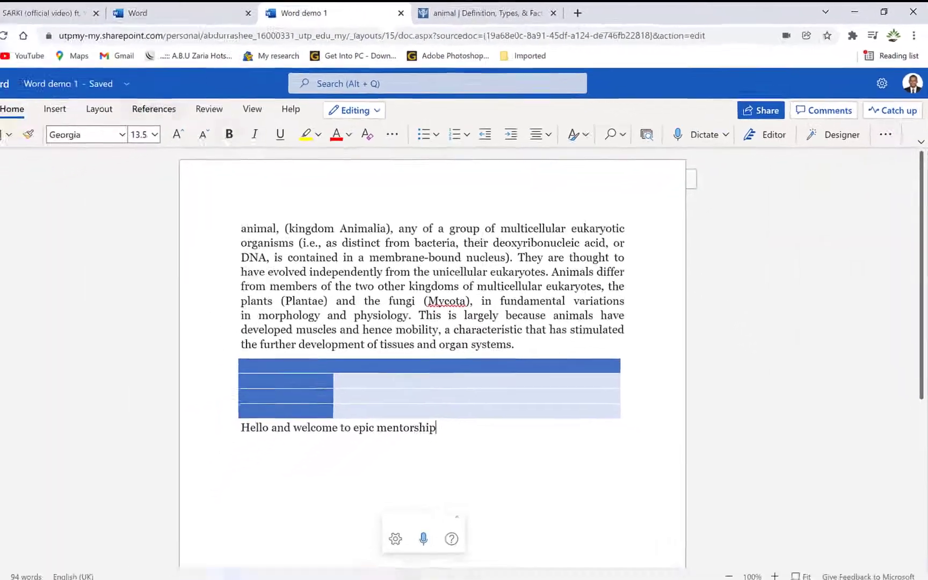
Step: Search Bing Pictures for "animals" and insert the picture of two giraffes below the dictated line
click(55, 109)
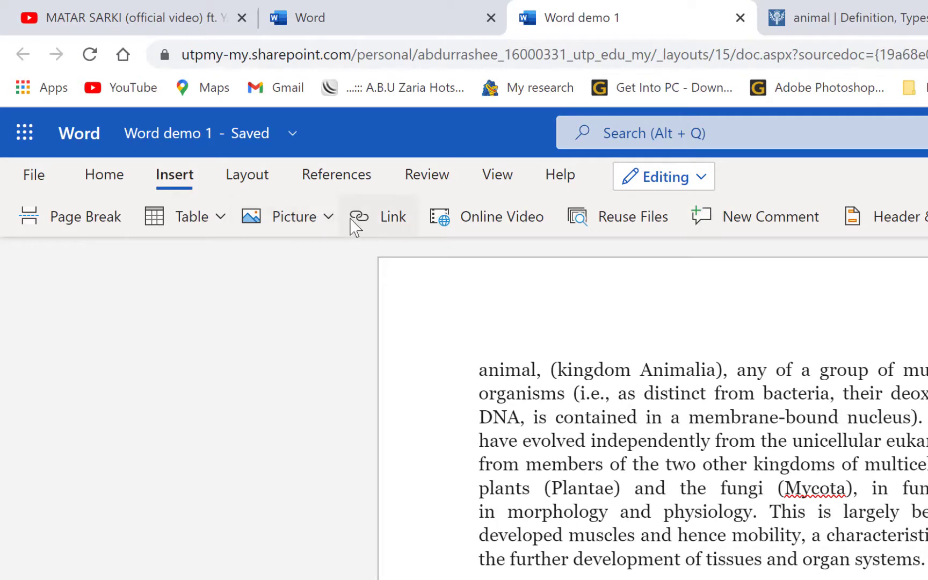
click(326, 216)
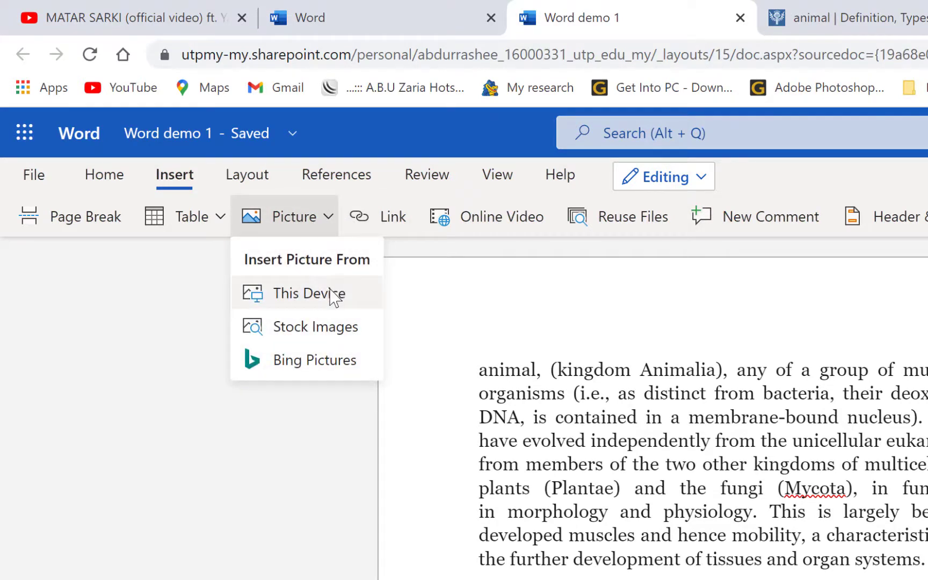
click(698, 575)
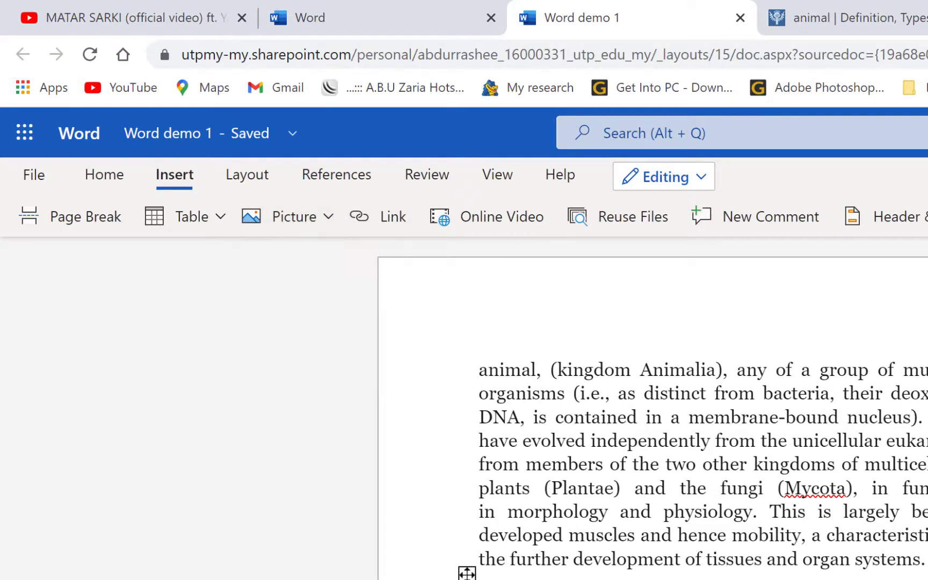
click(329, 217)
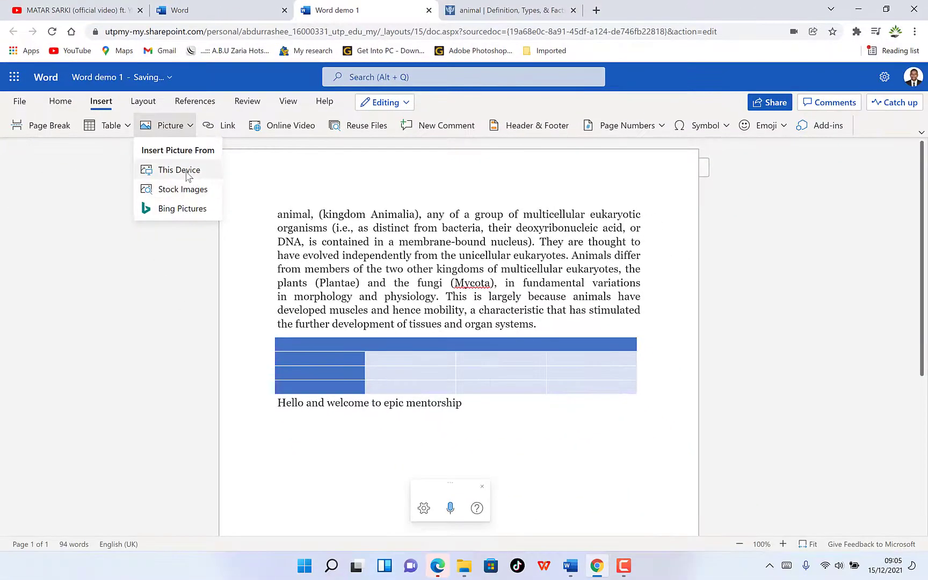
click(185, 209)
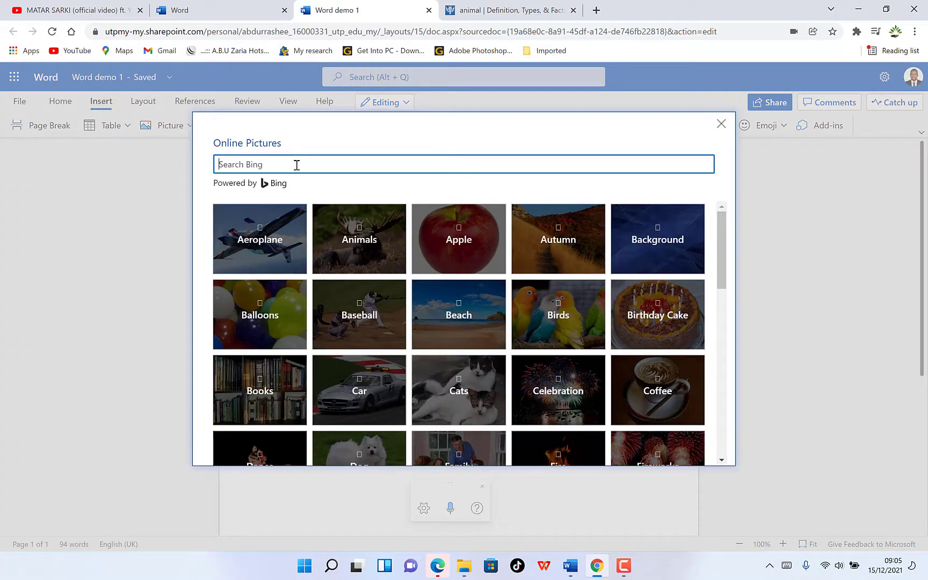
text(animals)
key(Return)
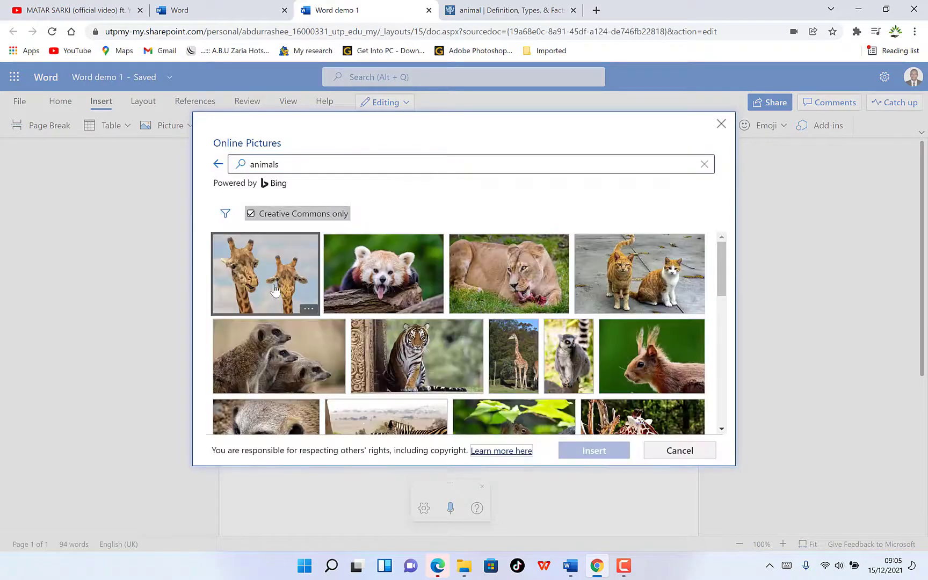
click(271, 284)
click(602, 449)
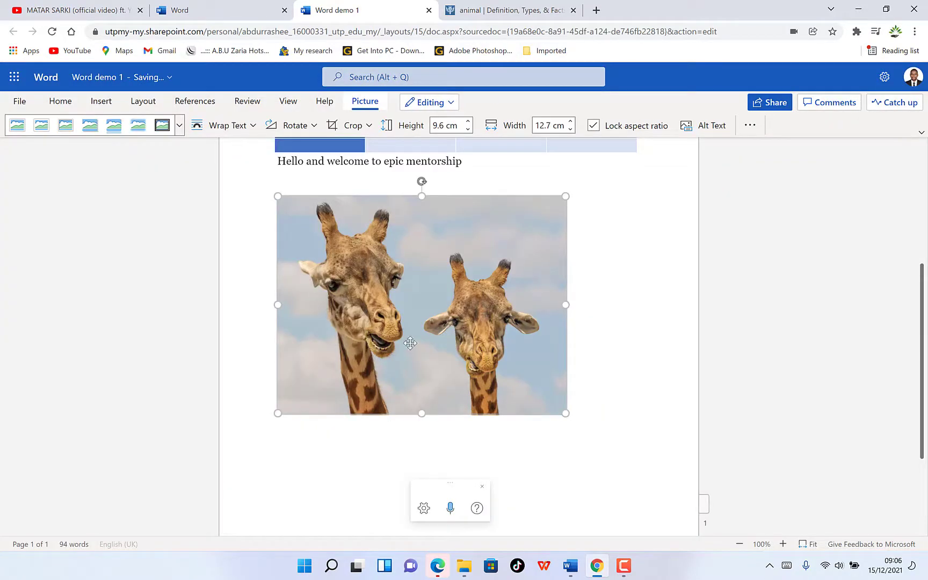
Step: Shrink the two-giraffe picture to about 8.47 cm high by 11.2 cm wide and set its text wrapping to Behind Text
drag(278, 412, 372, 294)
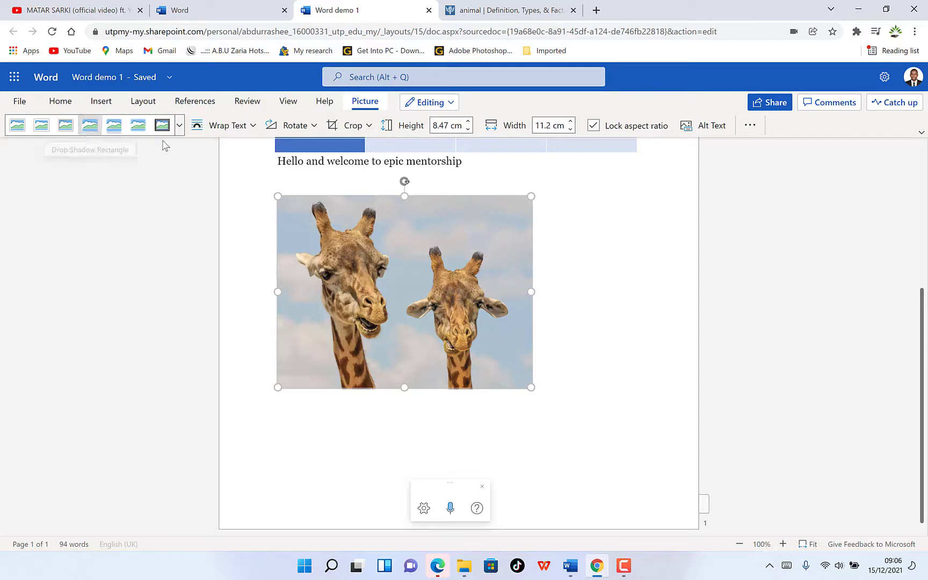
click(253, 132)
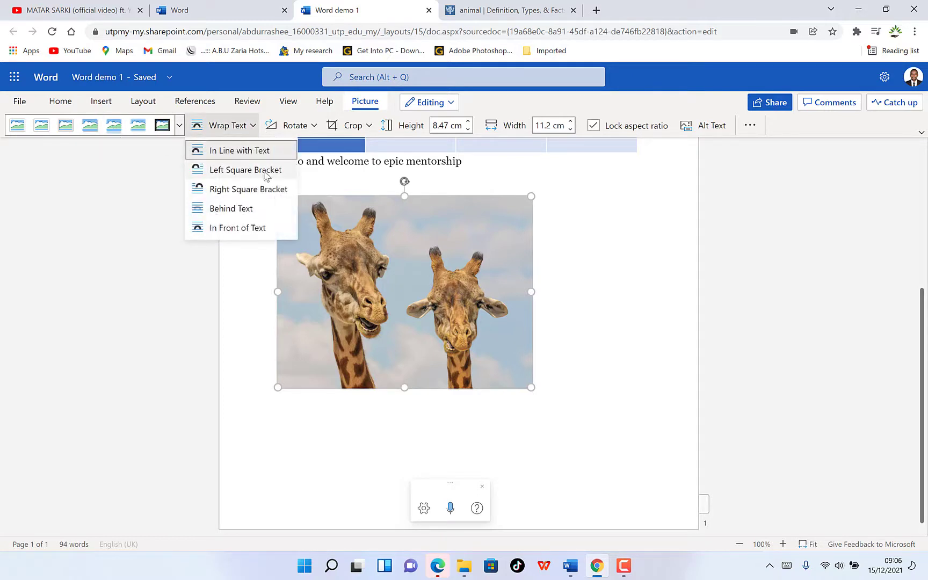
click(267, 209)
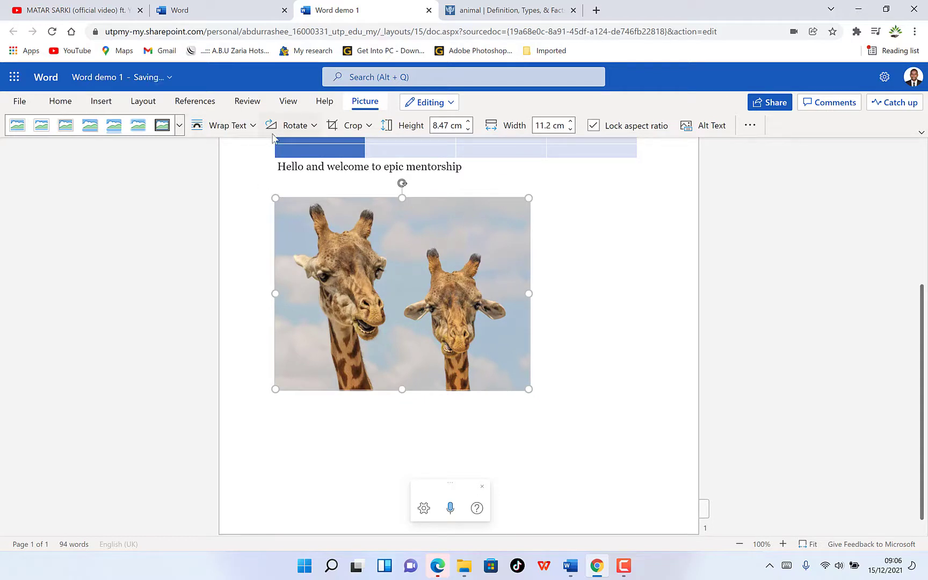
Step: Rotate the giraffe picture 90° to the left and flip it horizontally
click(314, 132)
click(303, 168)
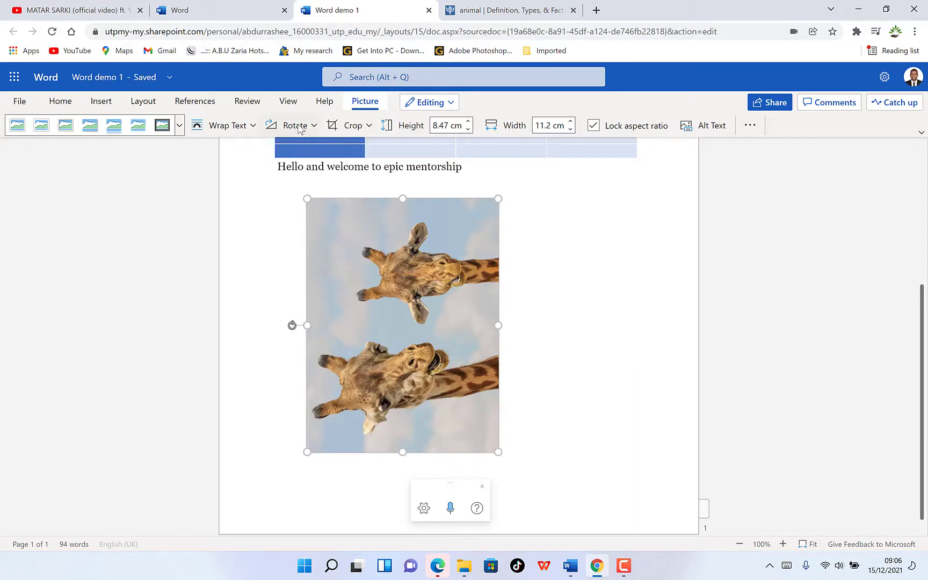
click(304, 131)
click(318, 206)
Step: View the picture's crop options and crop it to the larger giraffe, trimming only a thin strip off the top edge
click(350, 122)
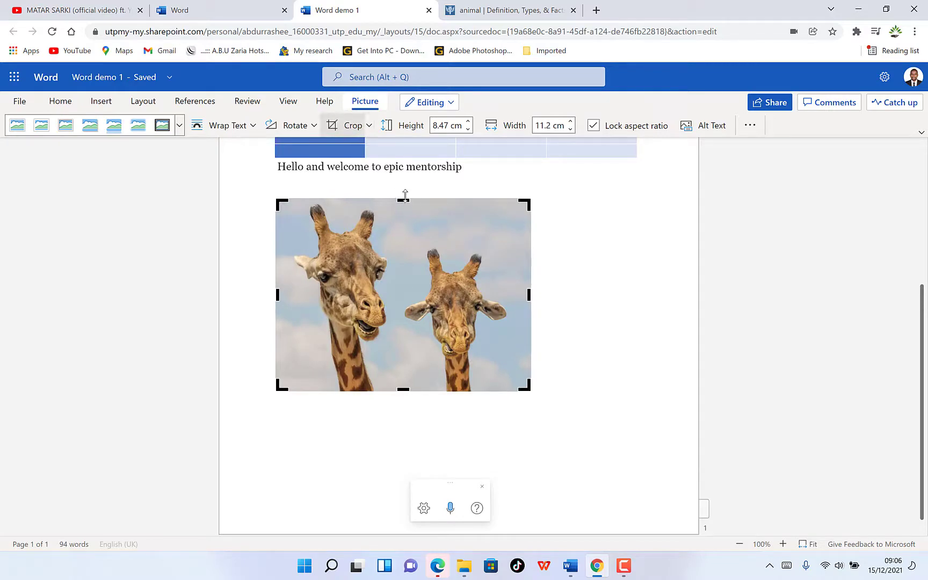
click(369, 125)
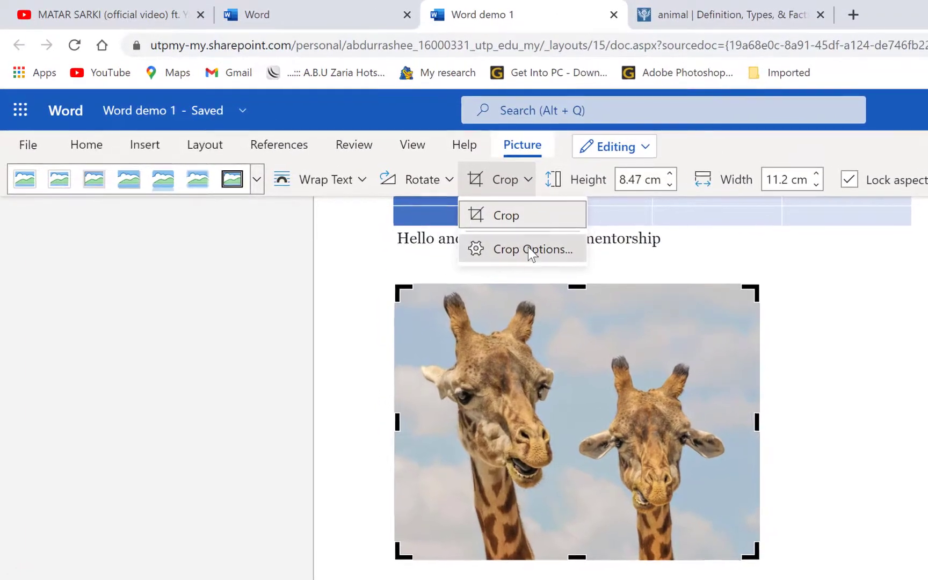
click(529, 252)
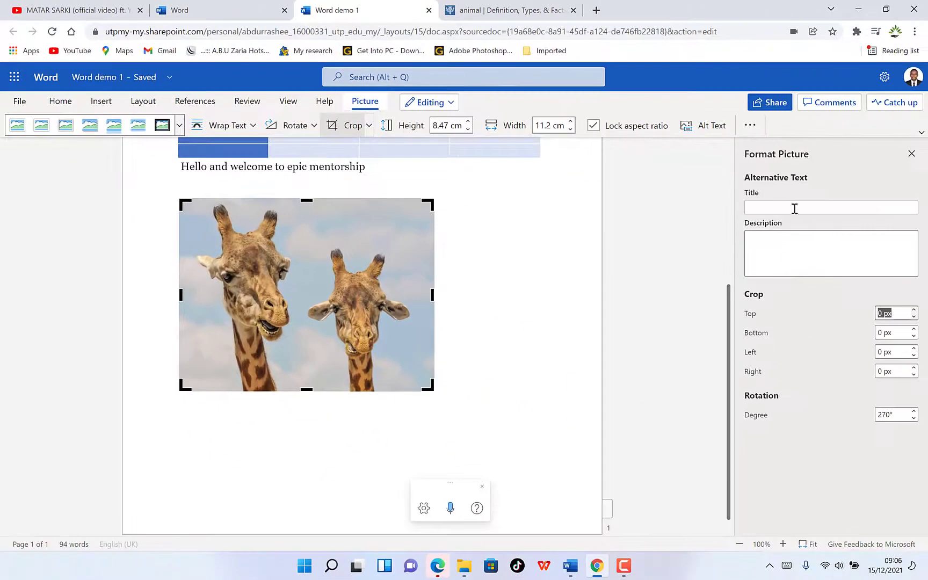
click(911, 154)
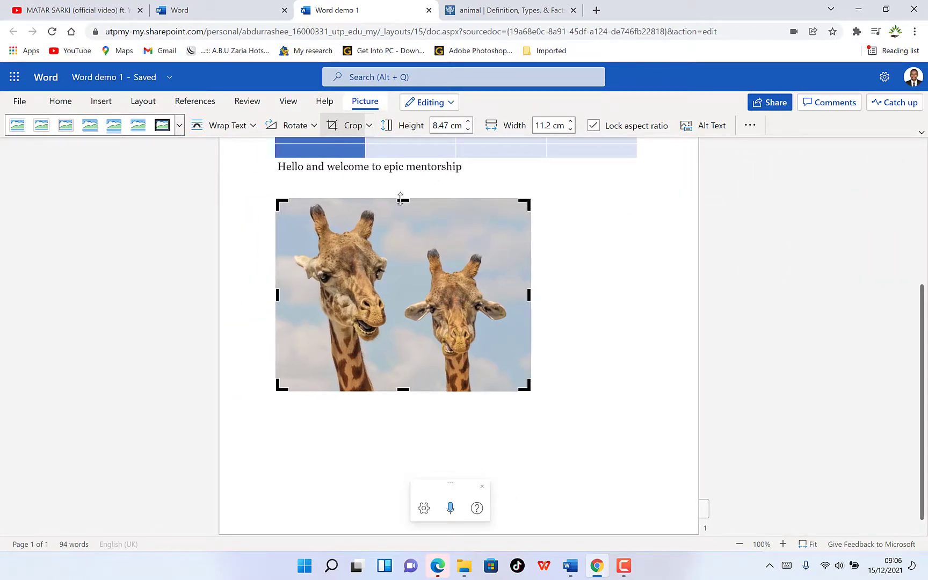
drag(400, 199, 449, 321)
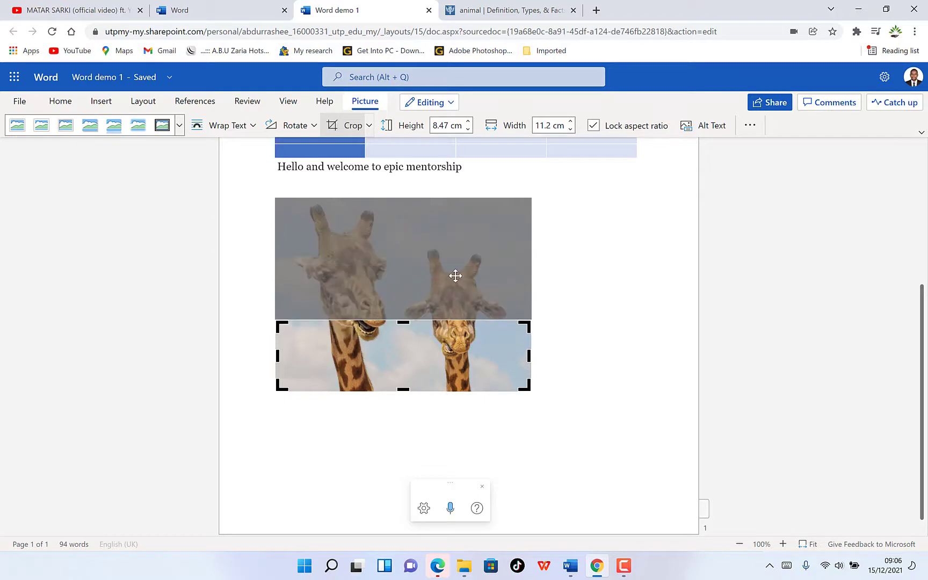
drag(455, 276, 457, 204)
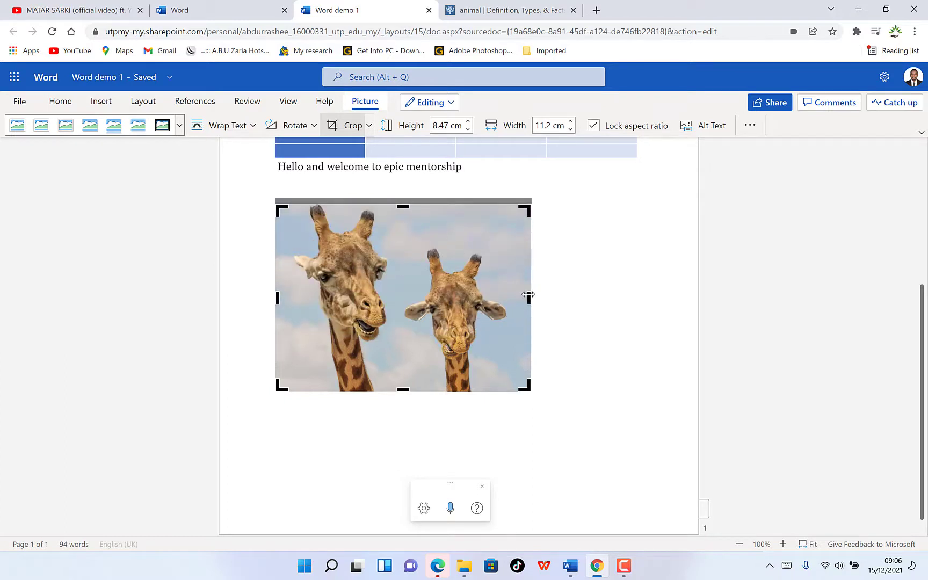
drag(510, 302, 398, 303)
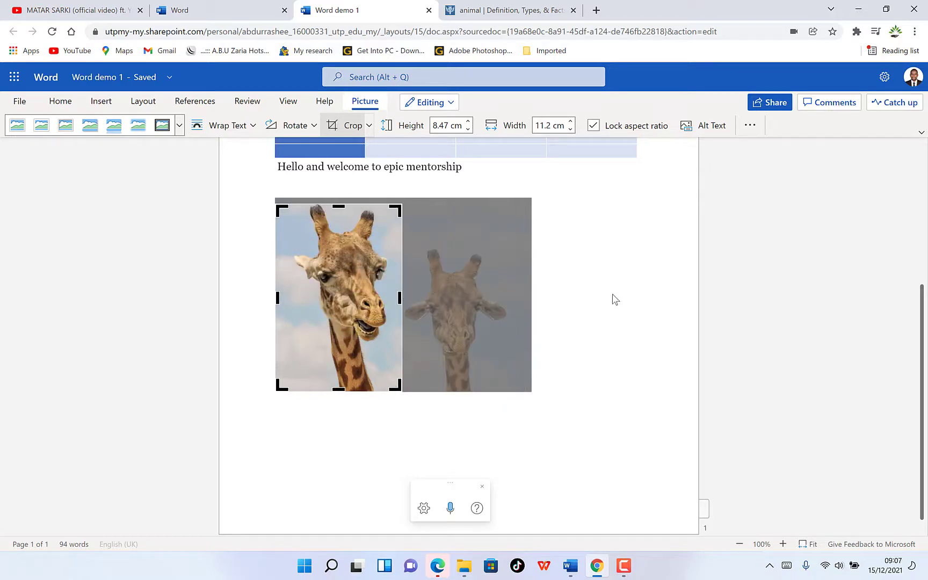
click(611, 298)
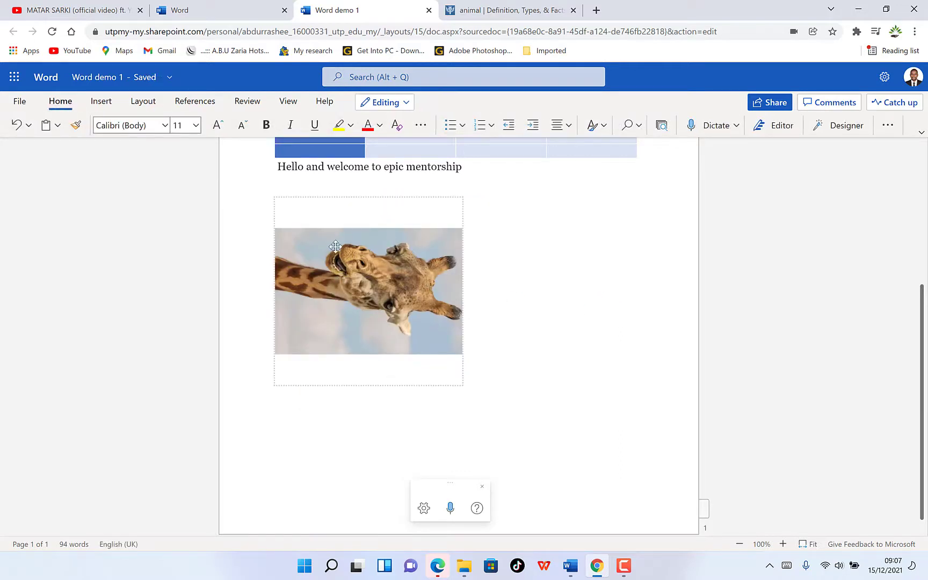
Step: Rotate the cropped giraffe picture freehand until the giraffe stands nearly upright
click(101, 101)
click(347, 275)
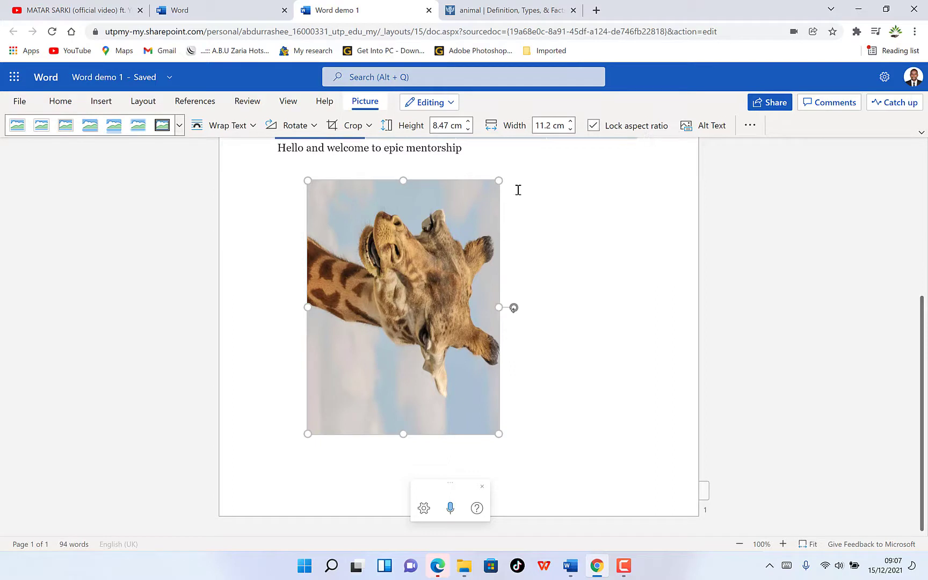
drag(514, 308, 406, 199)
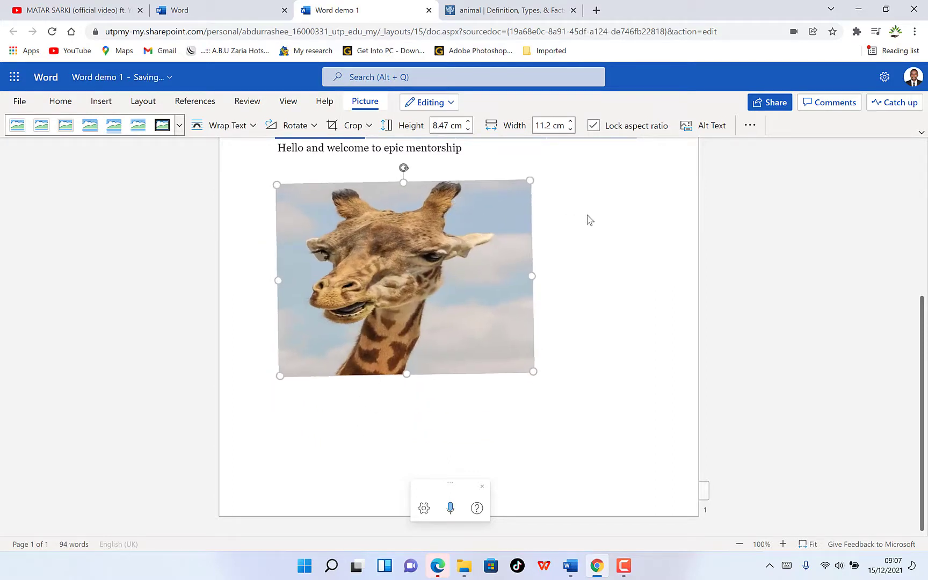
click(750, 125)
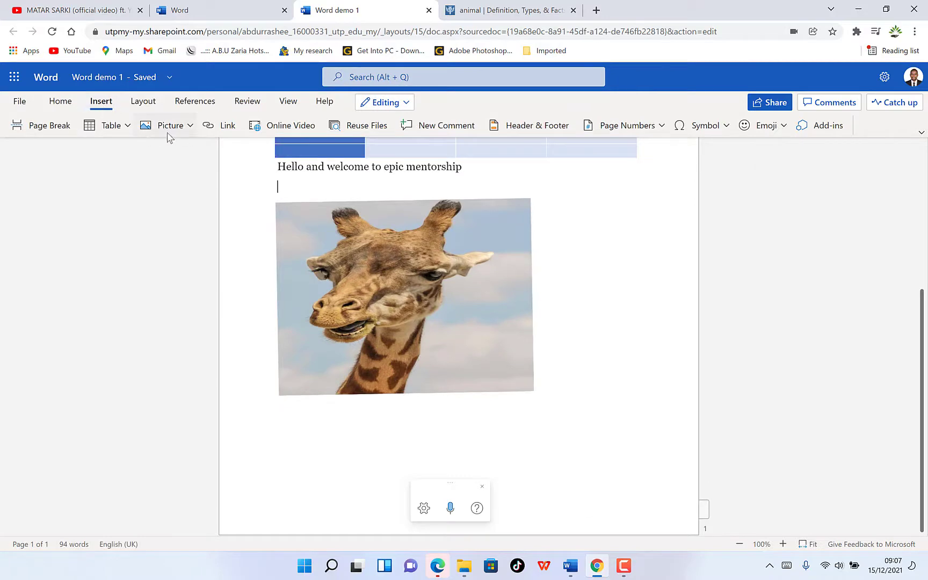
Step: Start a new link in the empty line above the picture with the display text "Welcome"
click(225, 126)
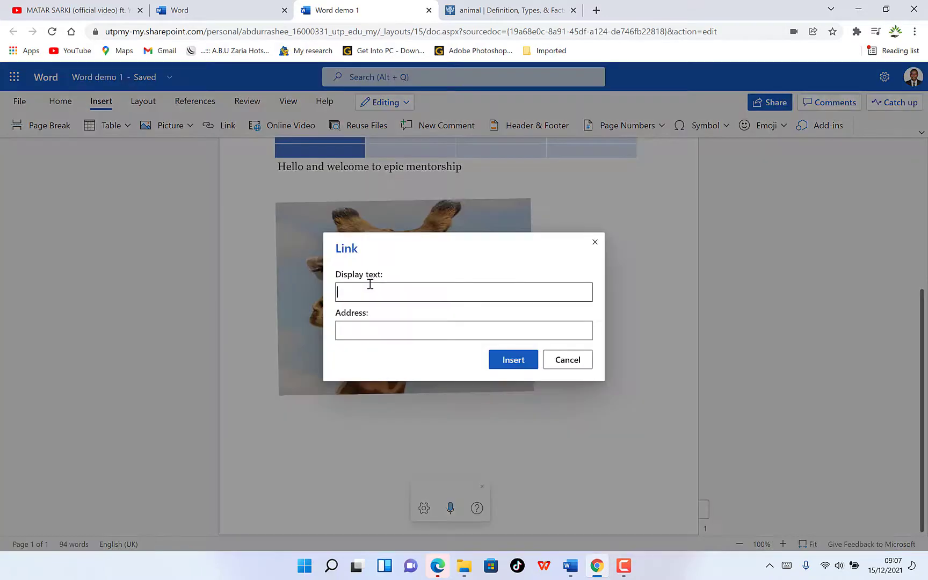
text(Weco)
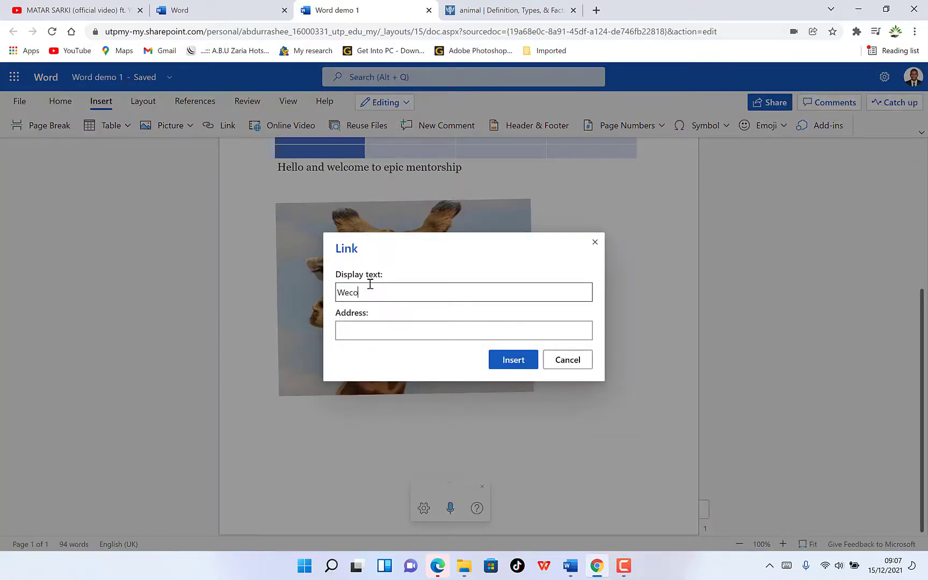
key(BackSpace)
key(BackSpace)
text(lcome)
click(369, 334)
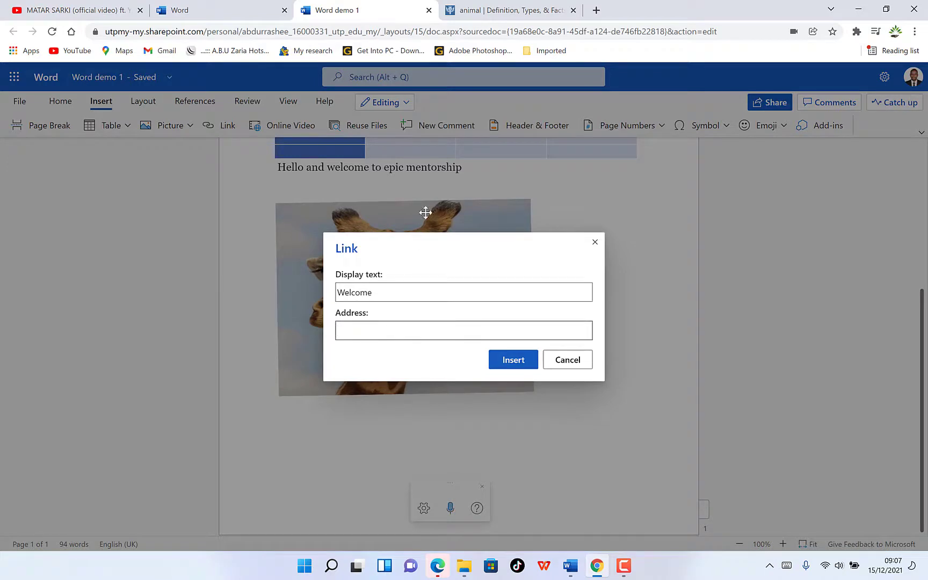
Step: Copy the address britannica.com/animal/animal from the Britannica page and insert the link with it as its address
click(519, 9)
click(188, 31)
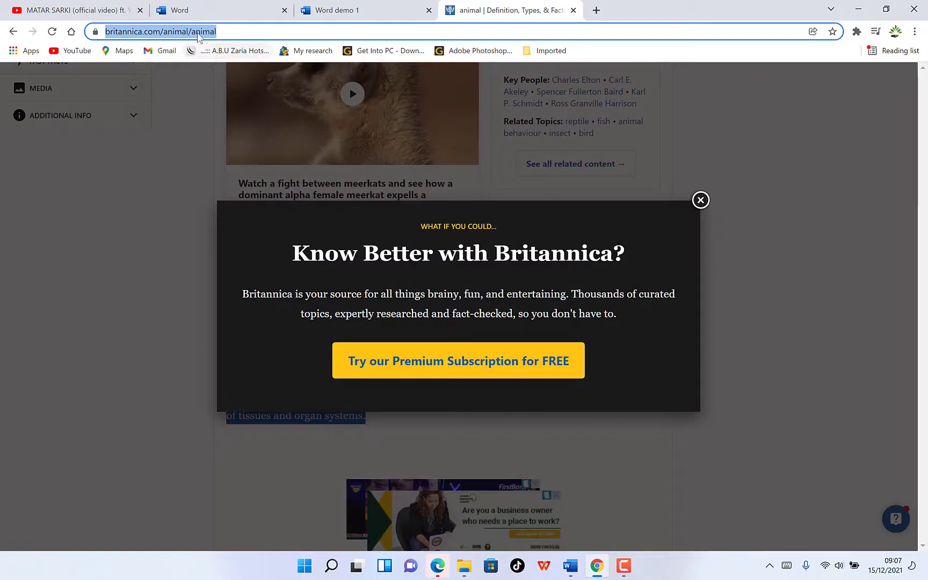
right_click(198, 37)
click(237, 115)
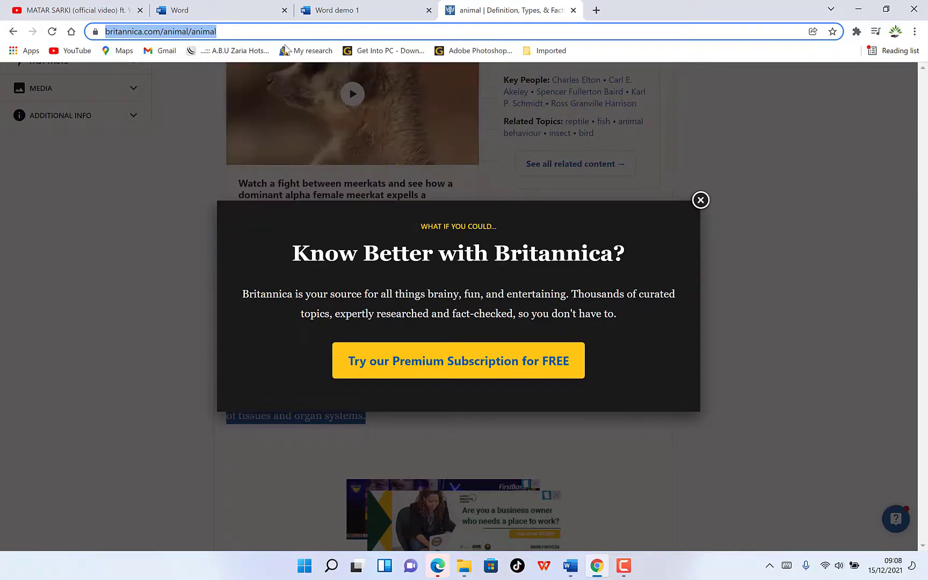
click(339, 8)
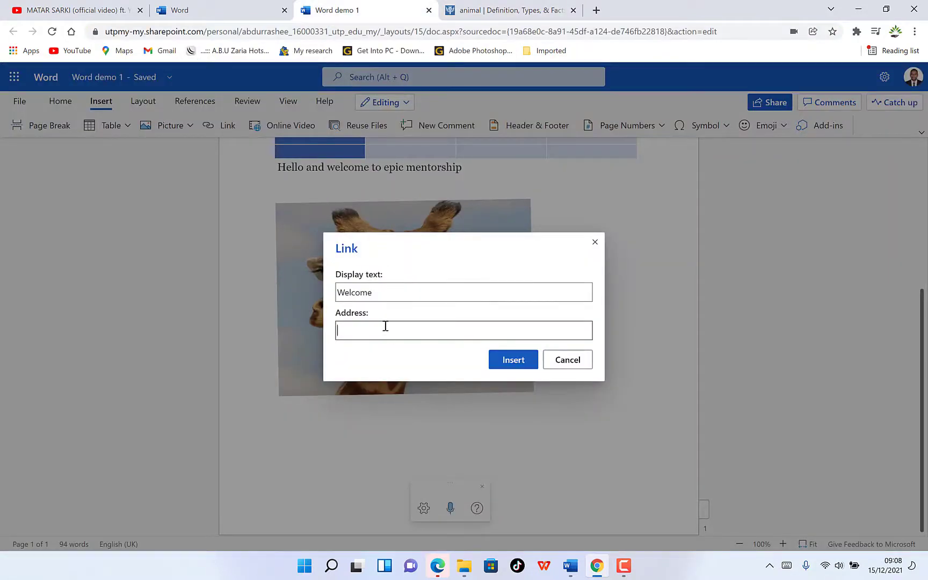
key(ctrl+v)
click(510, 360)
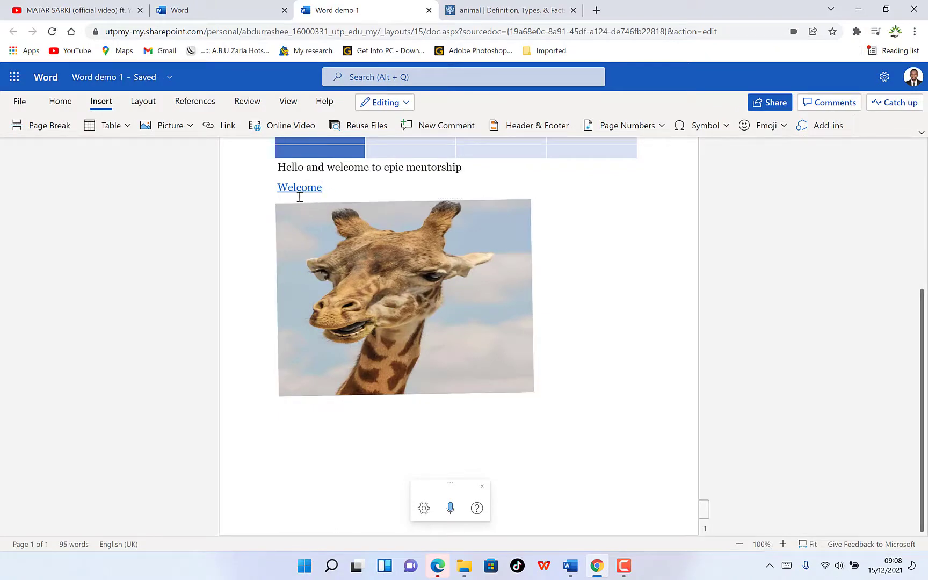
Step: Follow the Welcome link to check the page it opens, and return to the Word demo 1 document
ctrl+click(298, 189)
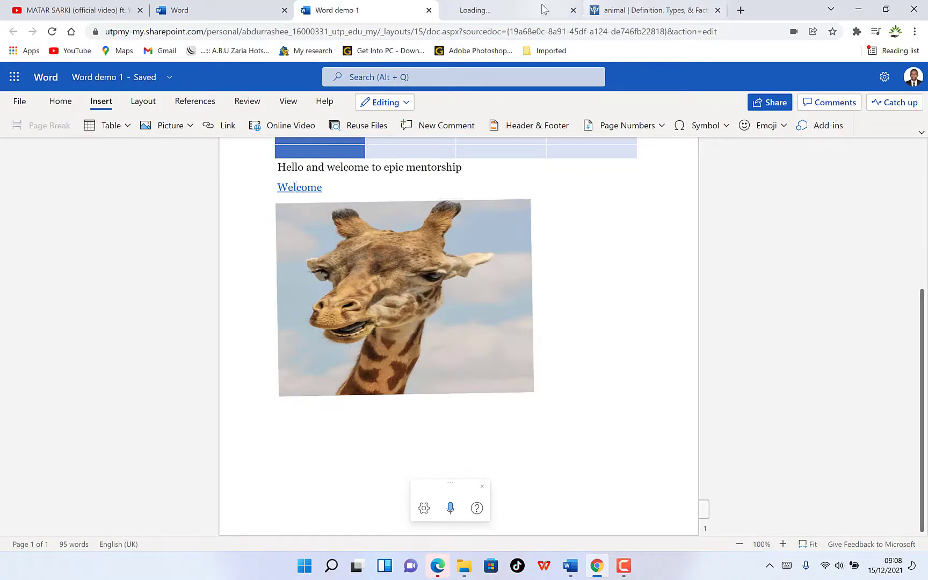
click(510, 8)
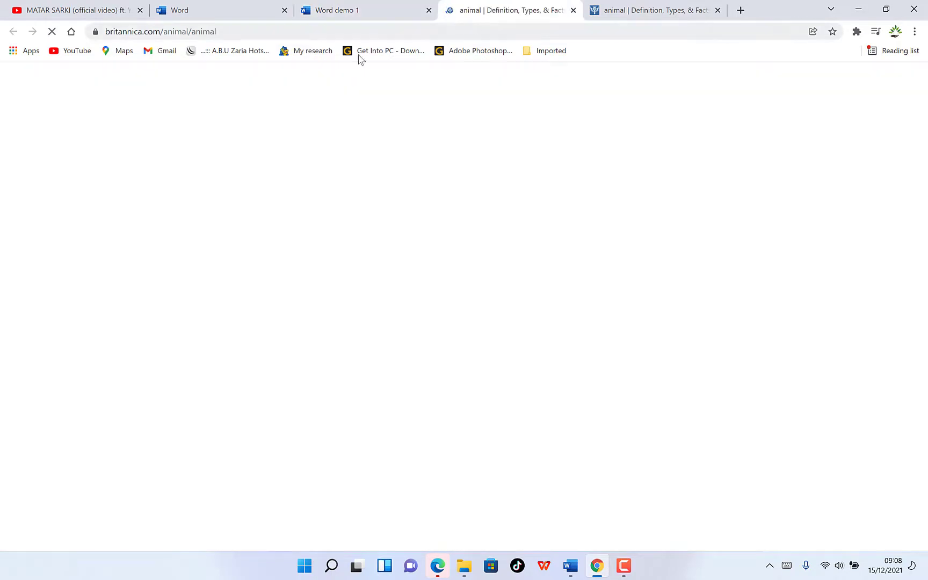
click(344, 10)
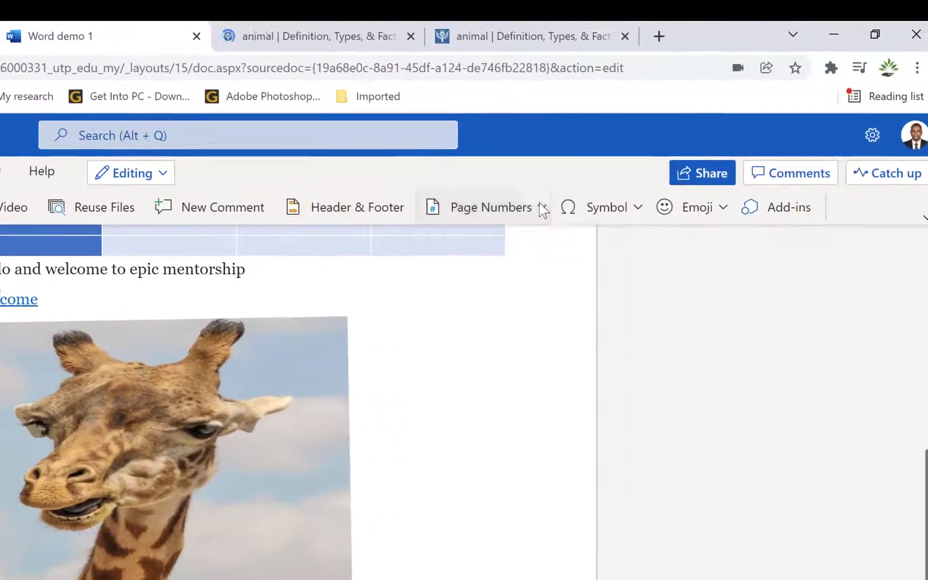
Step: Examine the page number layouts, the symbol choices including the full Symbol dialog, and the emoji options
click(537, 207)
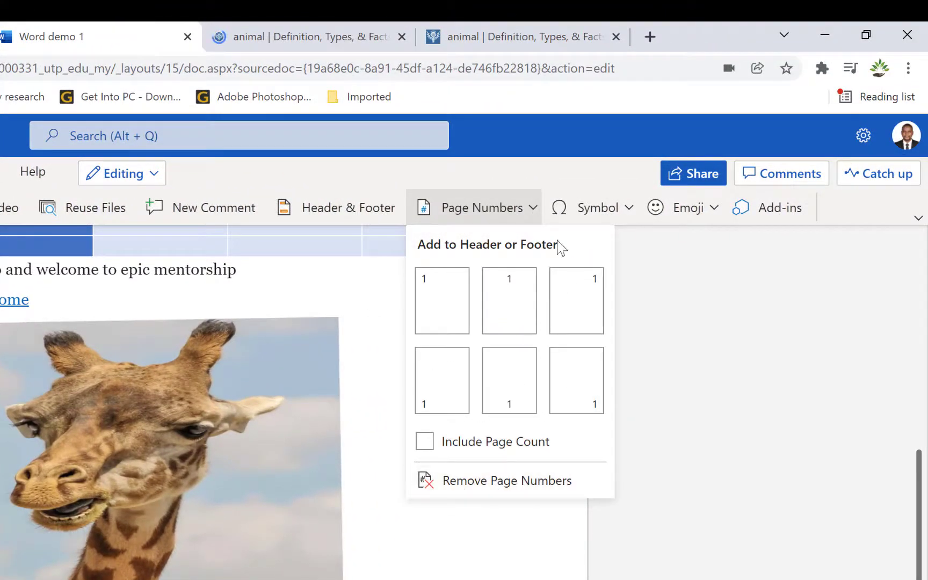
click(631, 206)
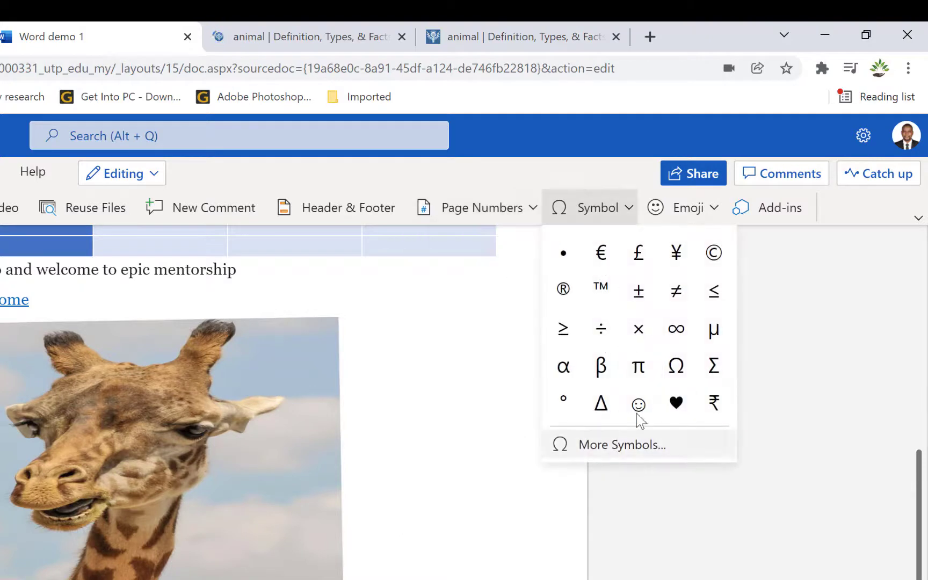
click(644, 456)
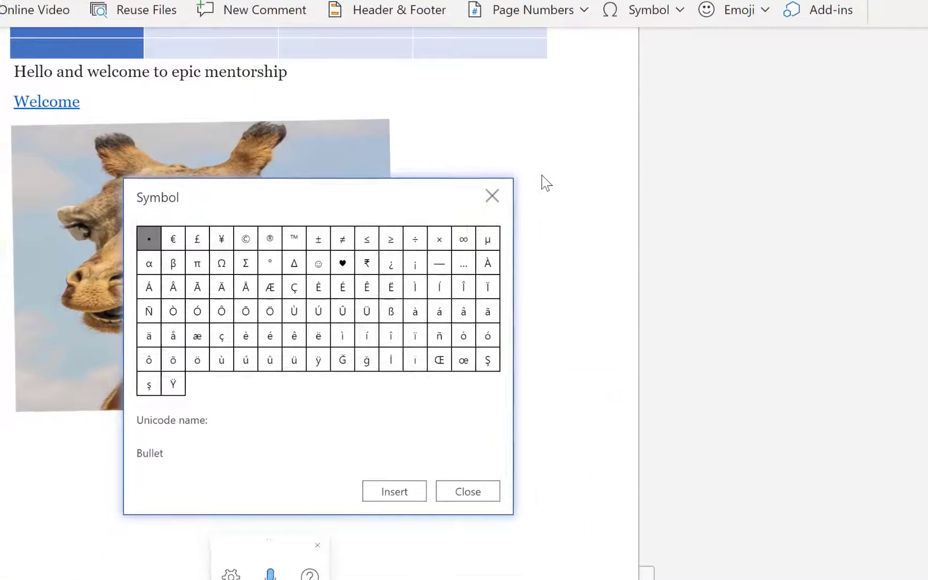
click(492, 195)
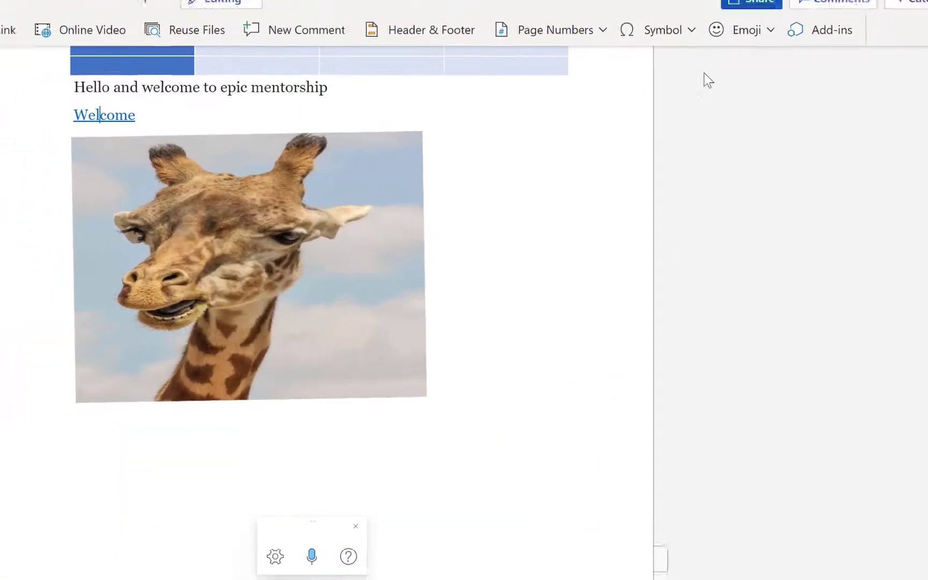
click(764, 9)
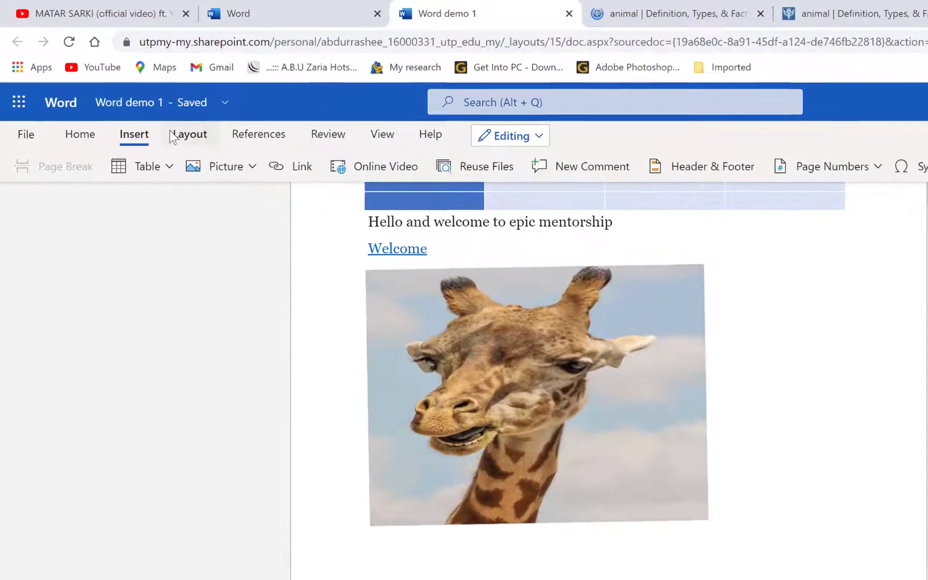
Step: View the page margin presets and set the page orientation to Landscape
click(140, 101)
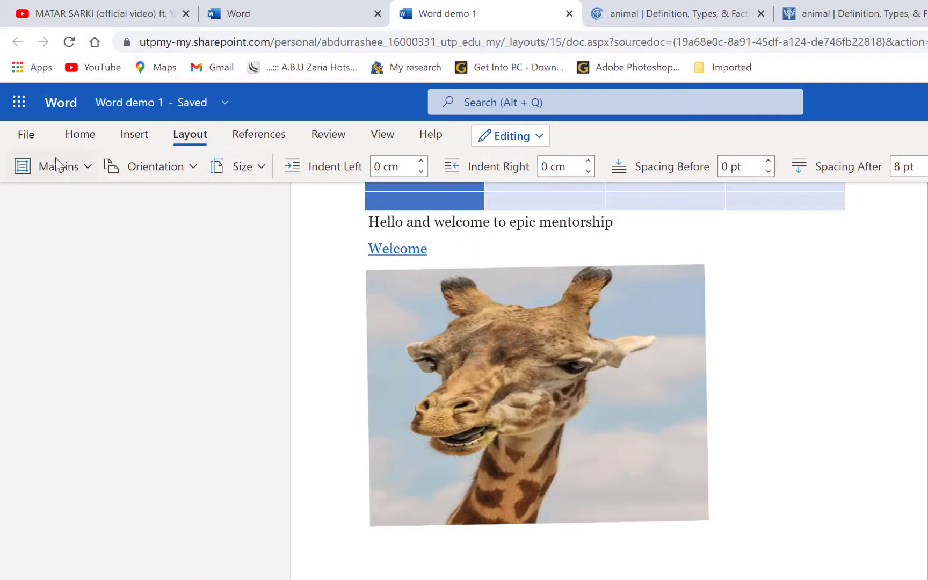
click(86, 169)
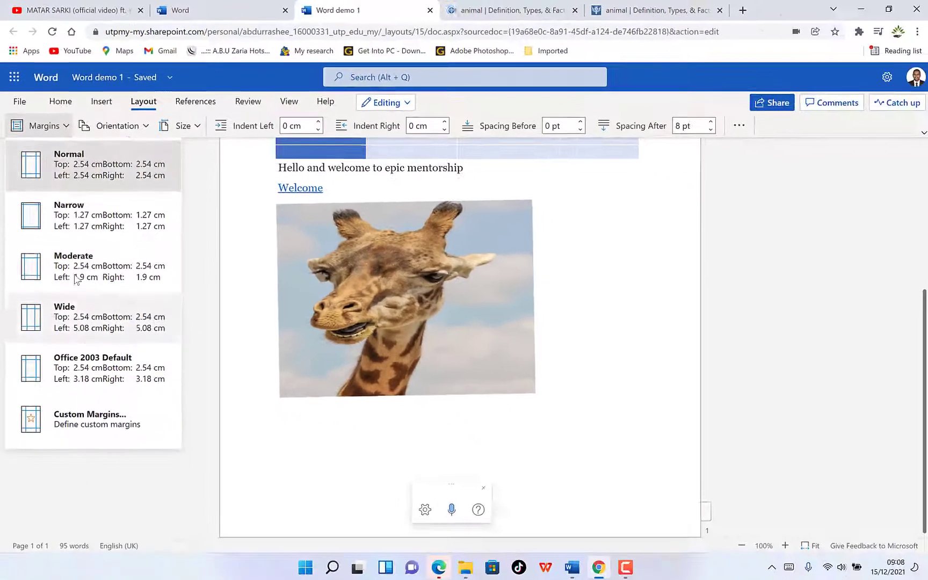
click(145, 126)
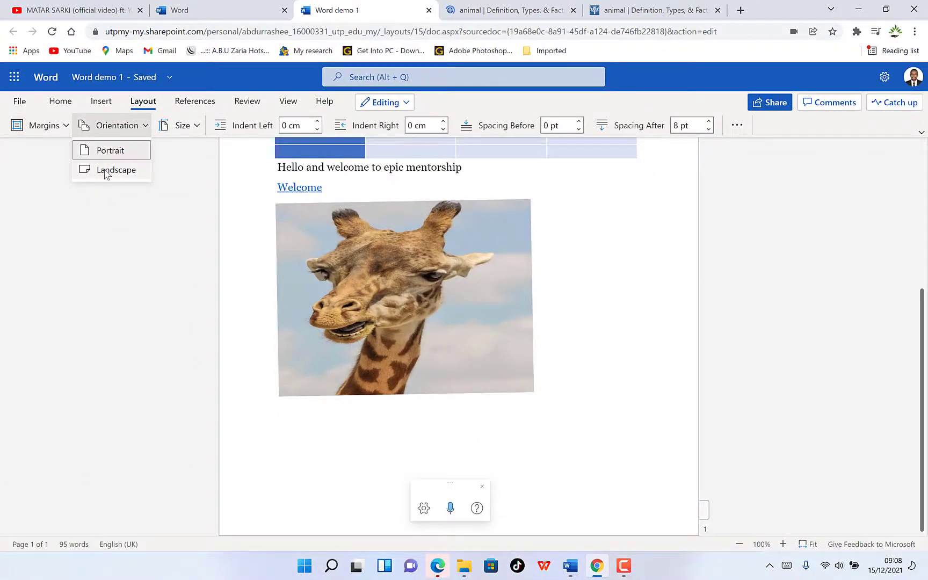
click(105, 173)
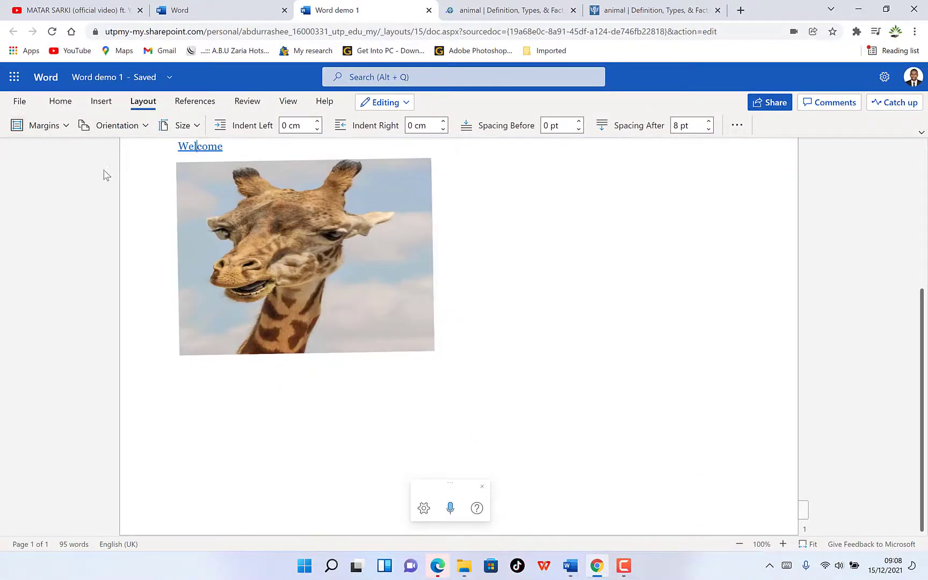
Step: Examine the page size presets, the table of contents and other reference tools, and the reviewing and comment tools
click(195, 129)
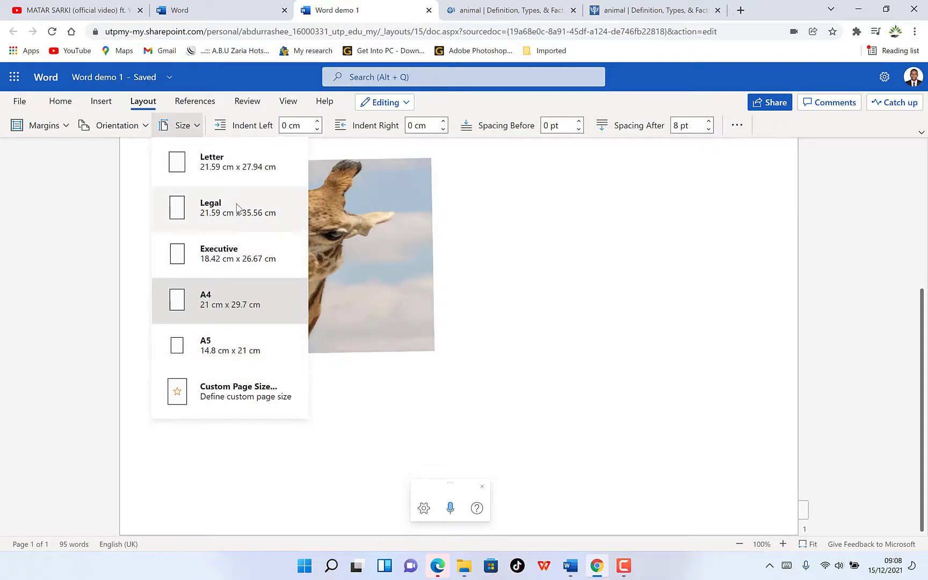
click(193, 102)
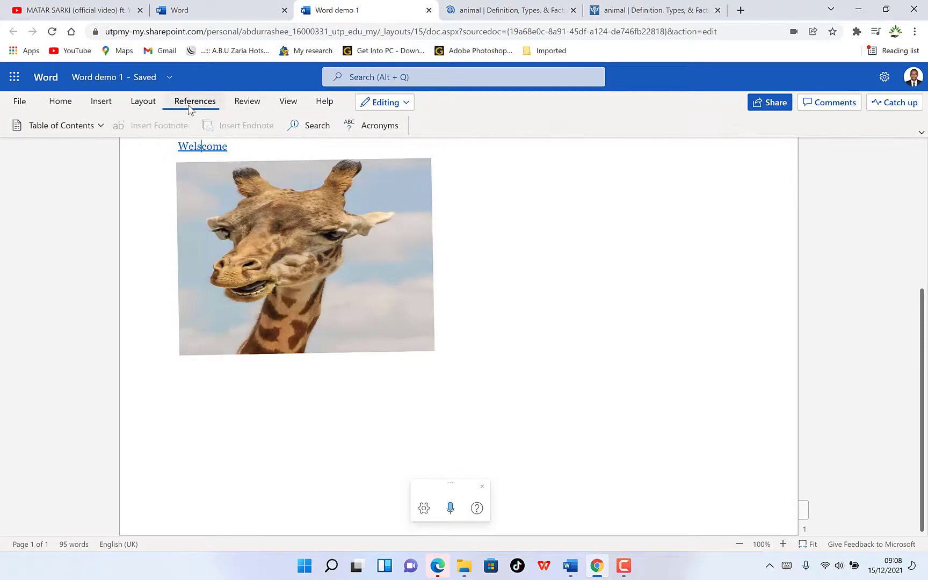
click(142, 106)
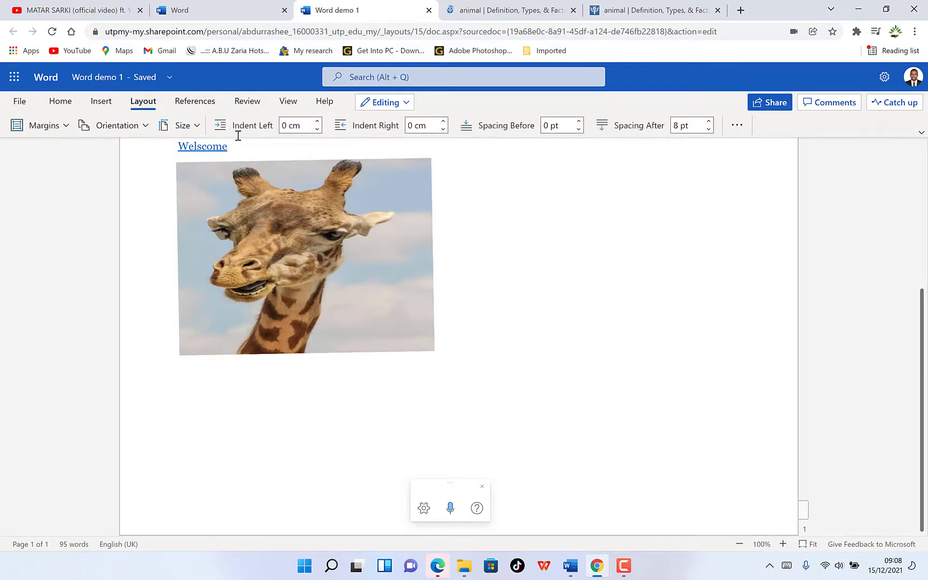
click(199, 101)
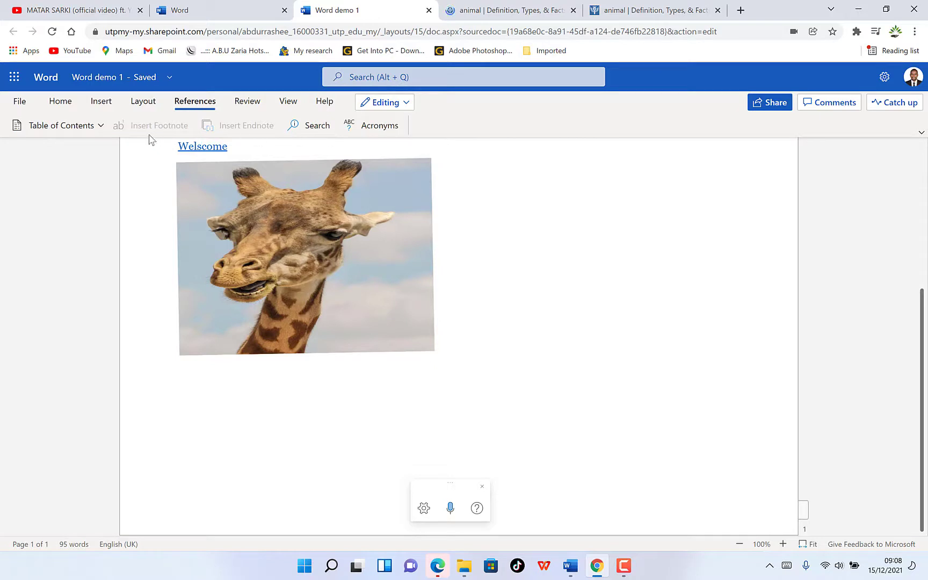
click(100, 126)
click(101, 125)
click(246, 101)
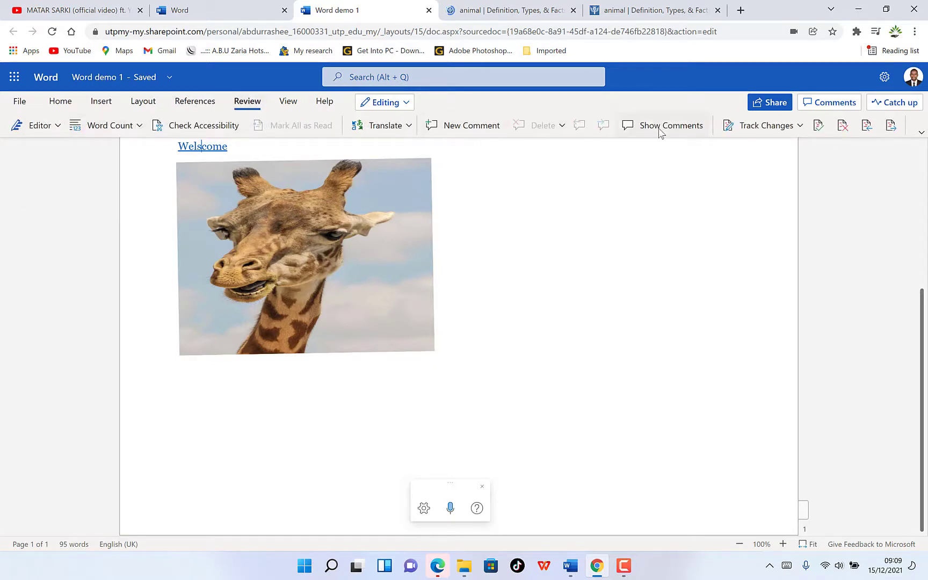
click(457, 124)
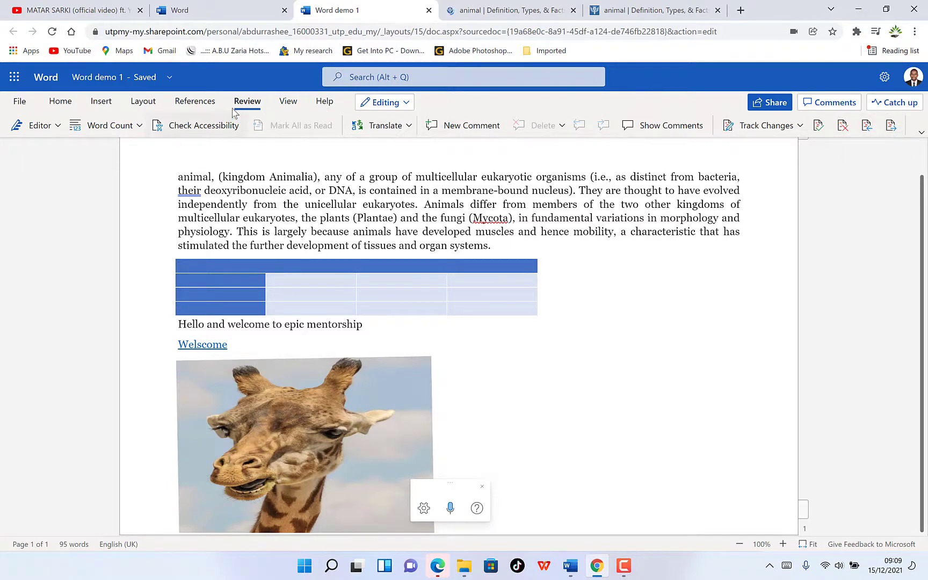
Step: Show the ruler above the document and view the available help and support options
click(288, 102)
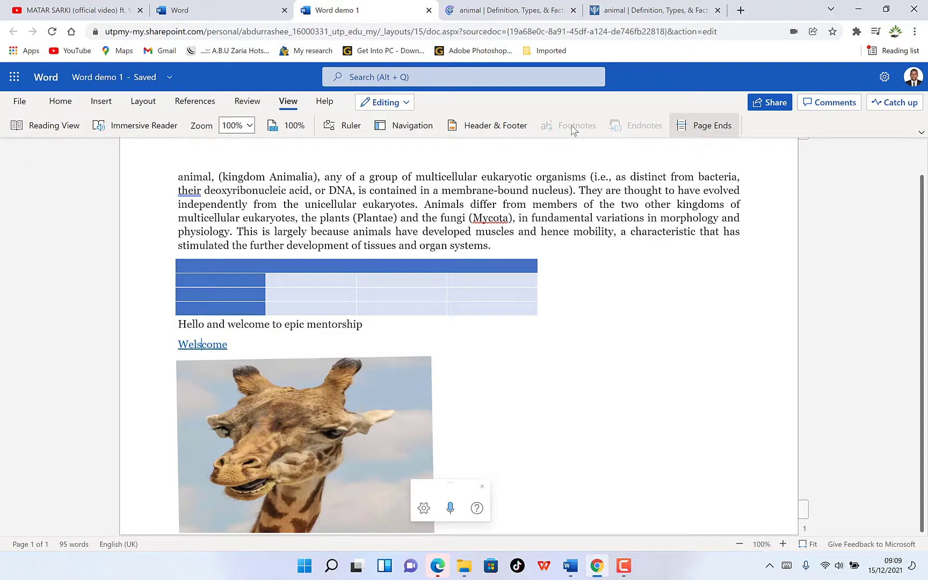
click(353, 132)
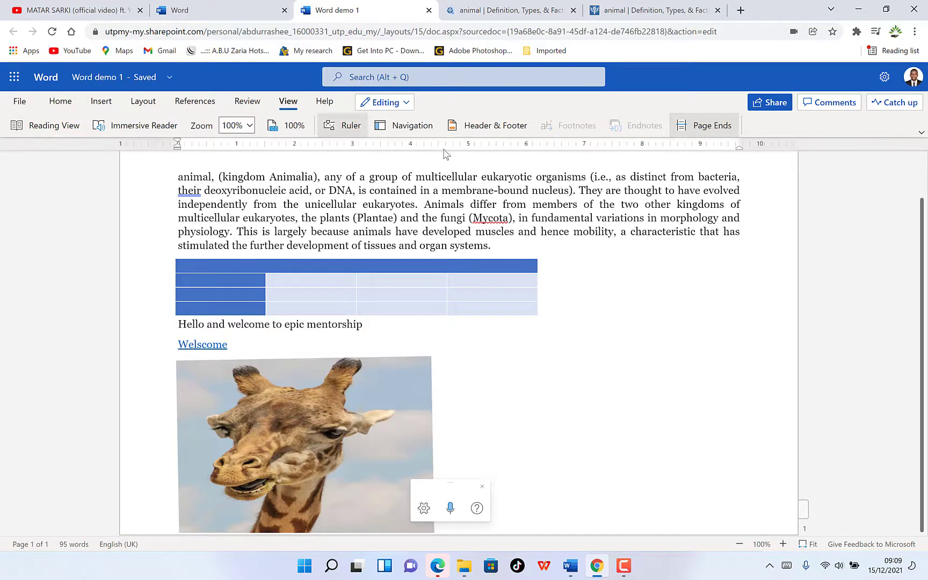
click(345, 124)
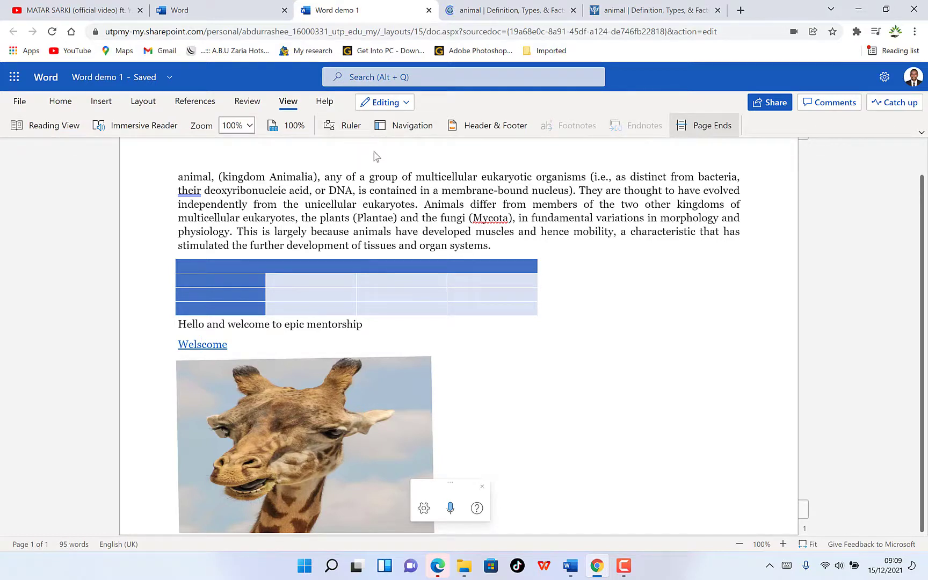
click(351, 128)
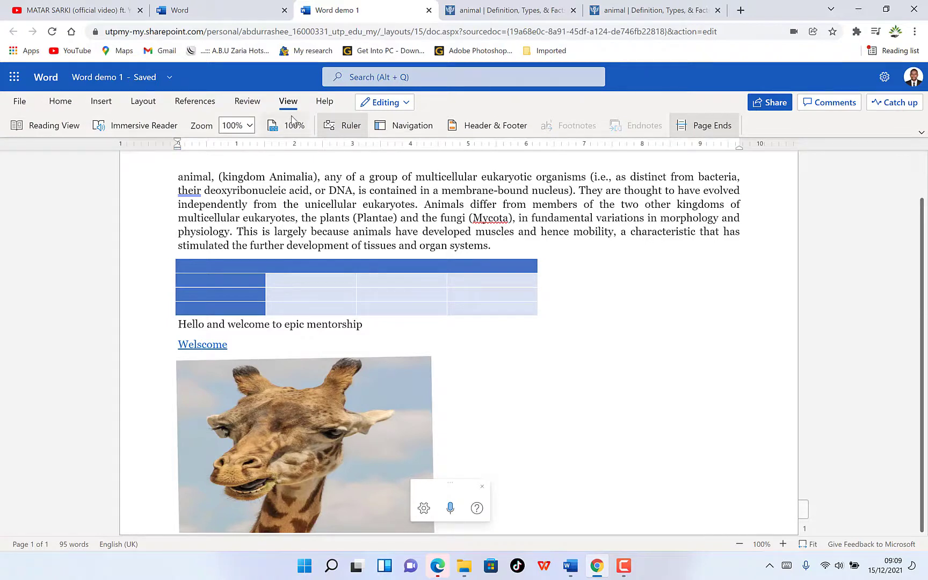
click(323, 102)
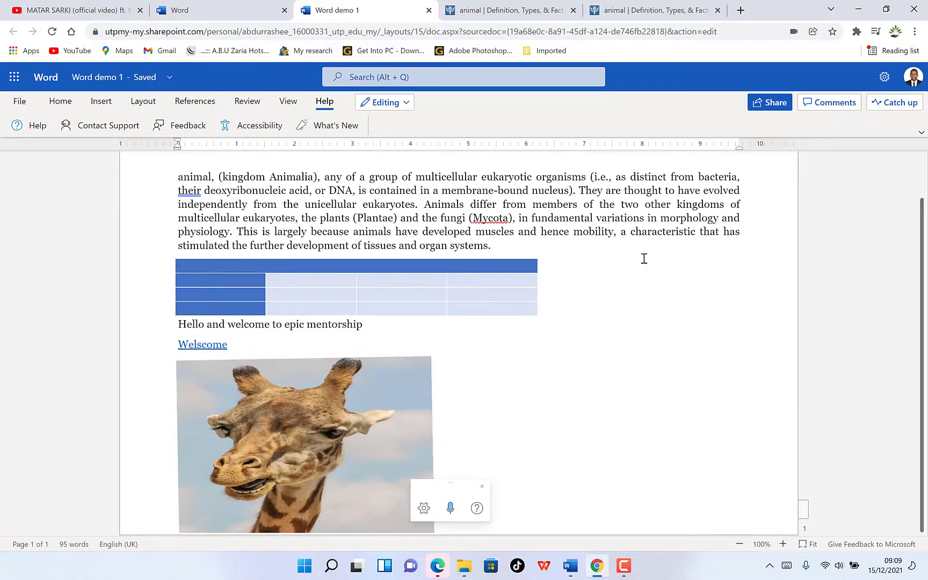
Step: Try mentioning a contact with @ on a new line above the Welscome link, and dismiss the access request without sharing
click(485, 262)
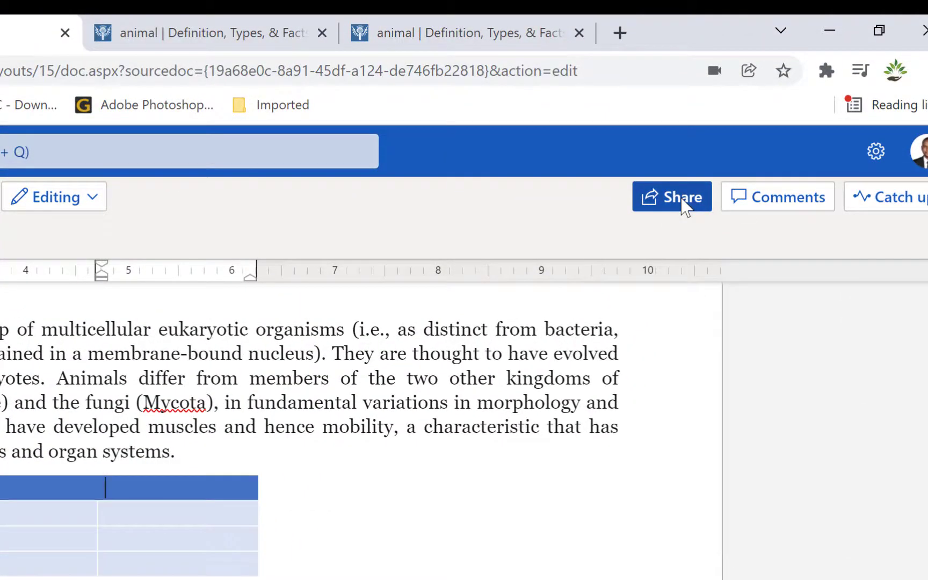
click(290, 444)
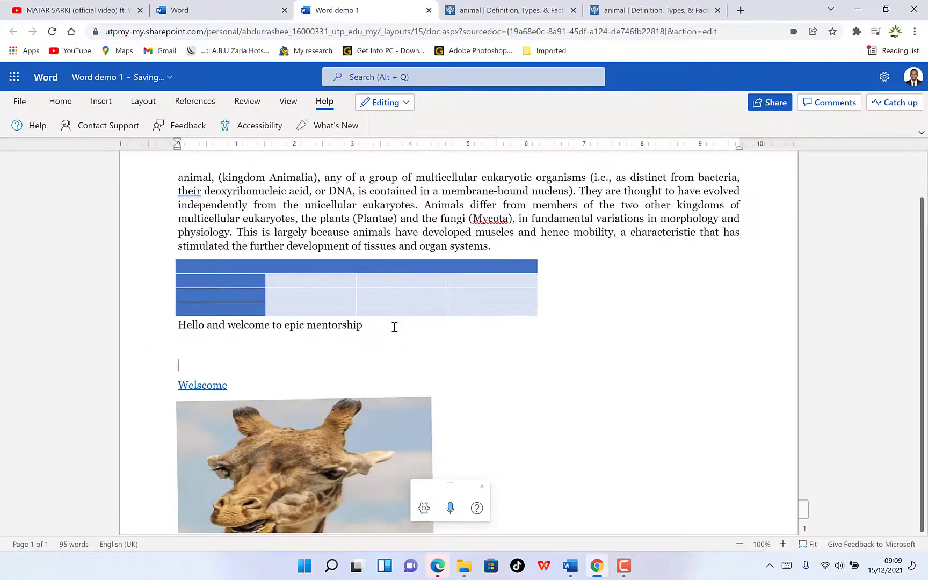
text(@)
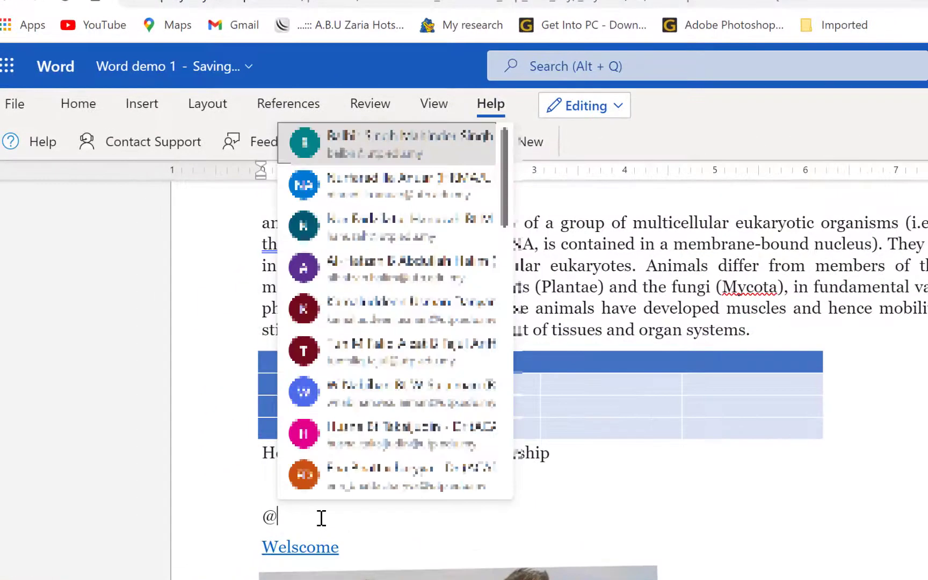
scroll(380, 321, down, 10)
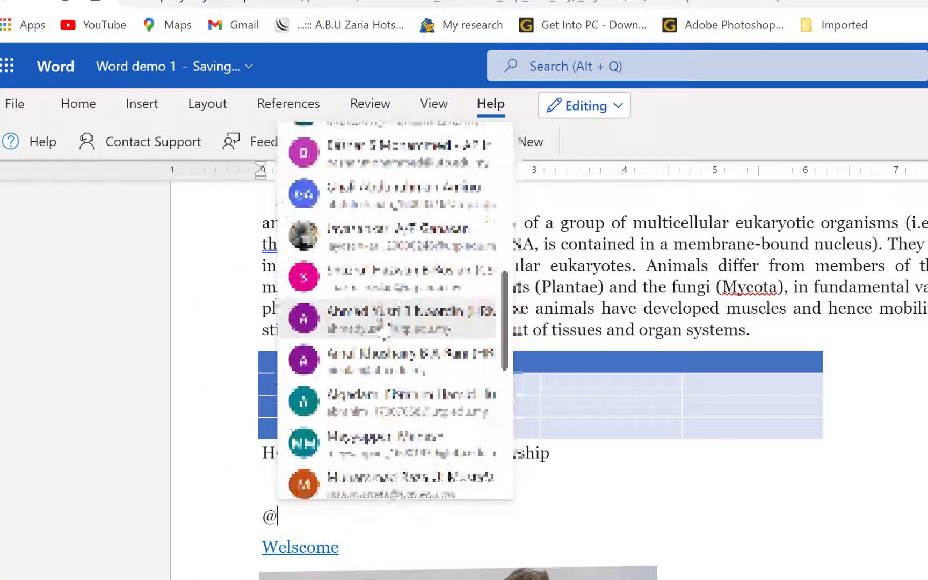
scroll(382, 322, down, 10)
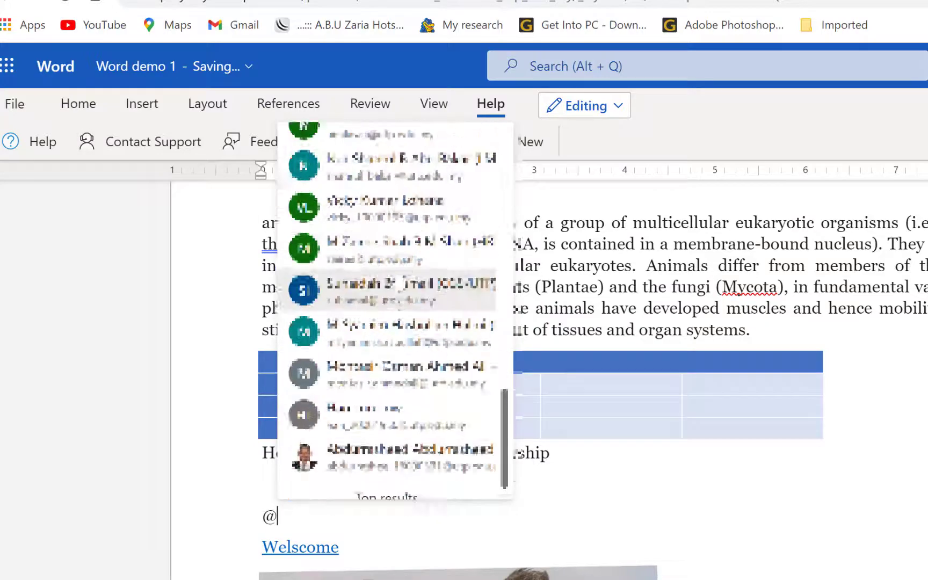
scroll(398, 280, down, 10)
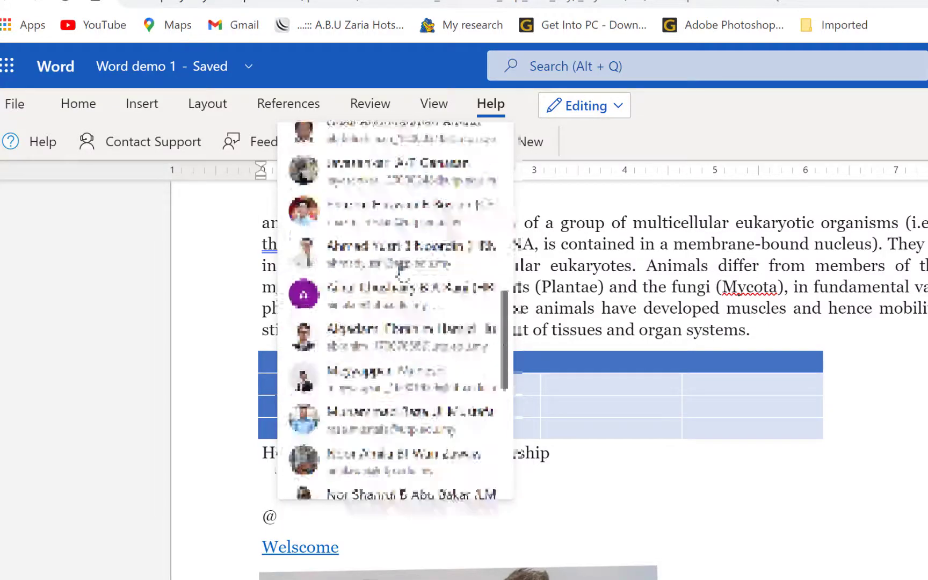
scroll(400, 270, up, 5)
click(389, 337)
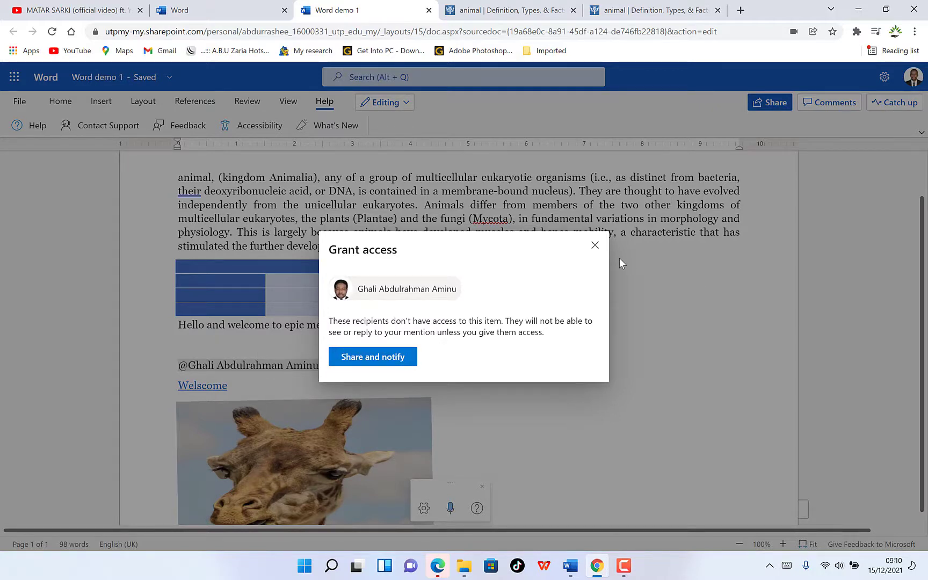
click(594, 244)
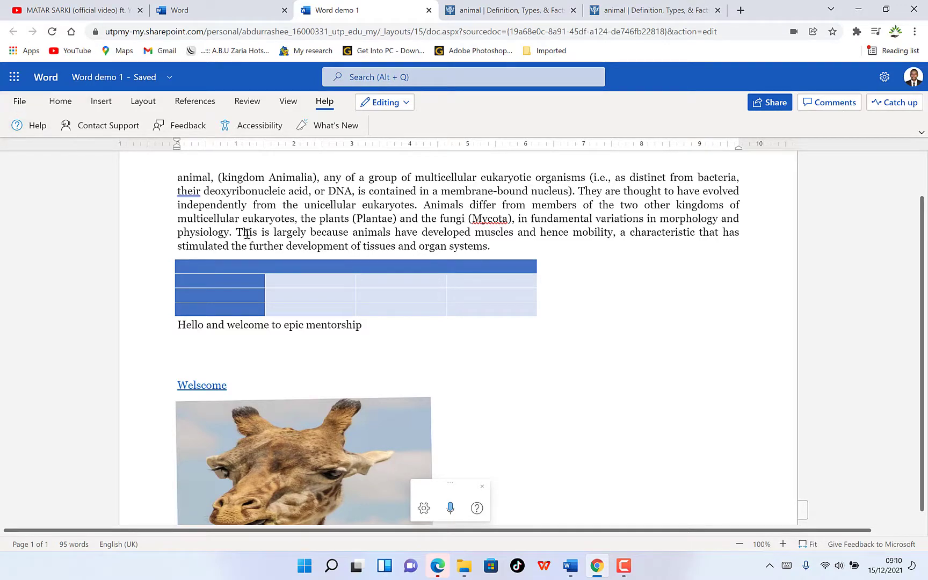
Step: Examine the document's save, download, export, print and sharing options, and return to the page
scroll(421, 285, down, 1)
scroll(366, 257, up, 2)
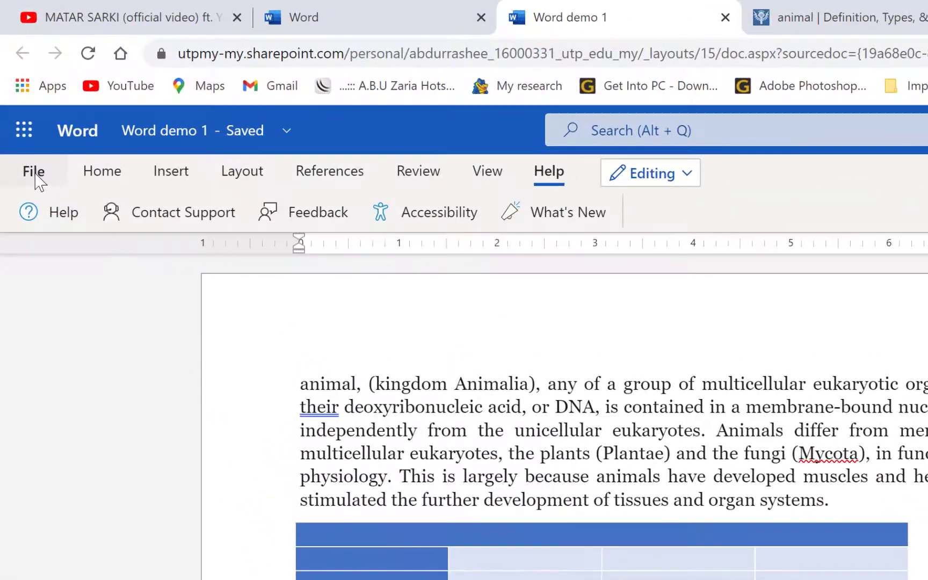
click(33, 172)
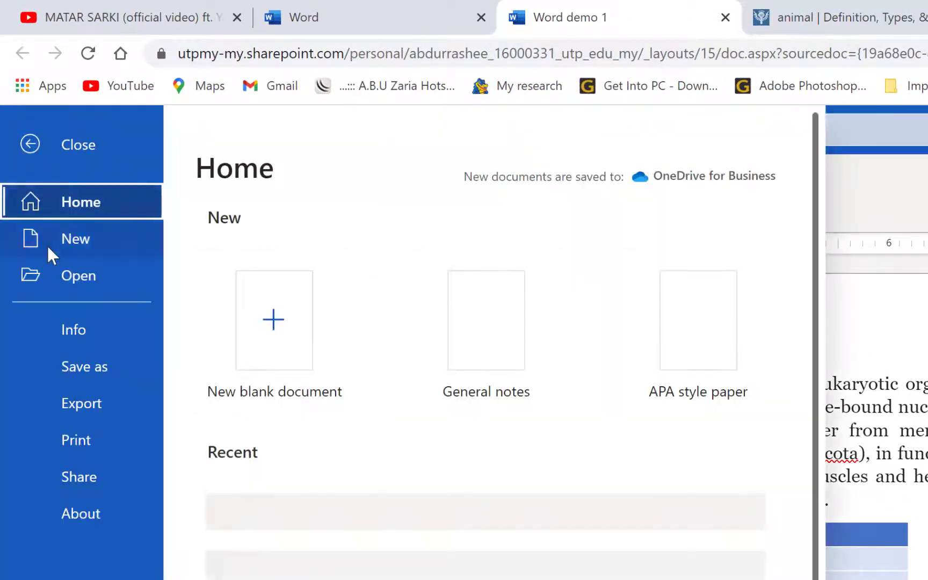
click(73, 371)
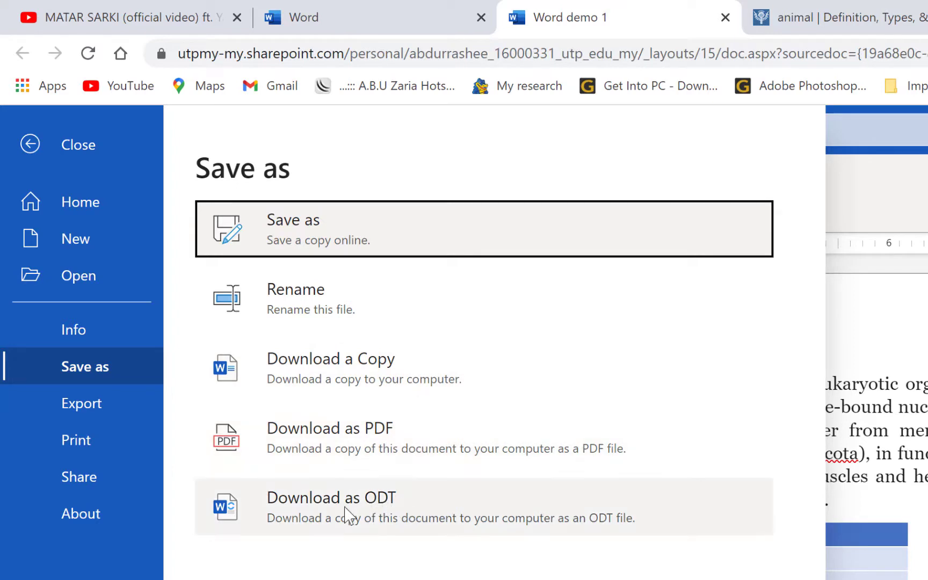
click(97, 412)
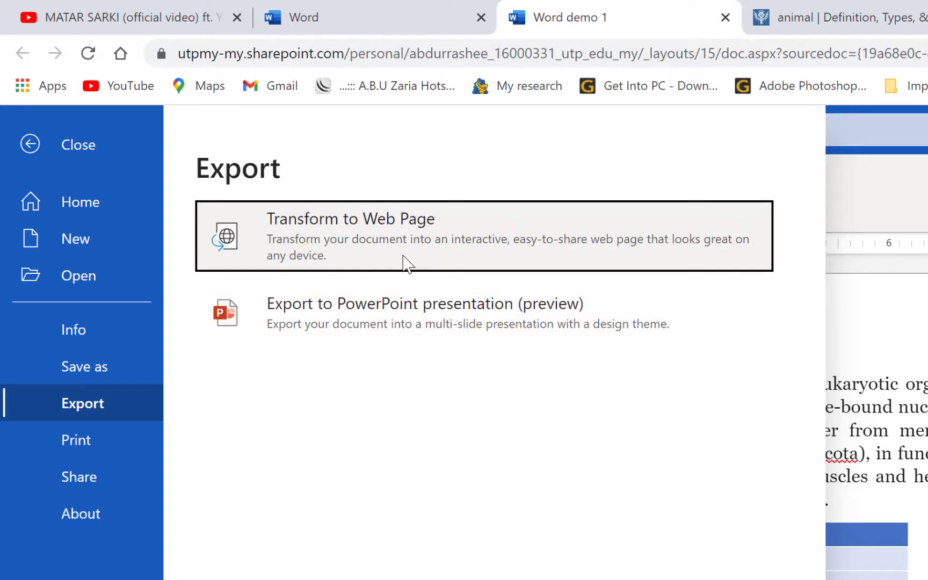
click(88, 439)
click(79, 486)
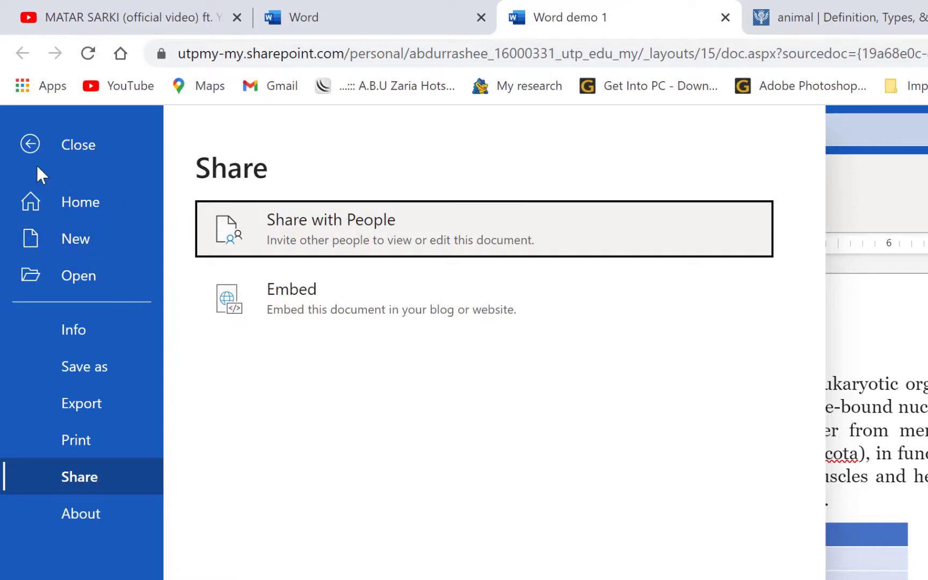
click(24, 145)
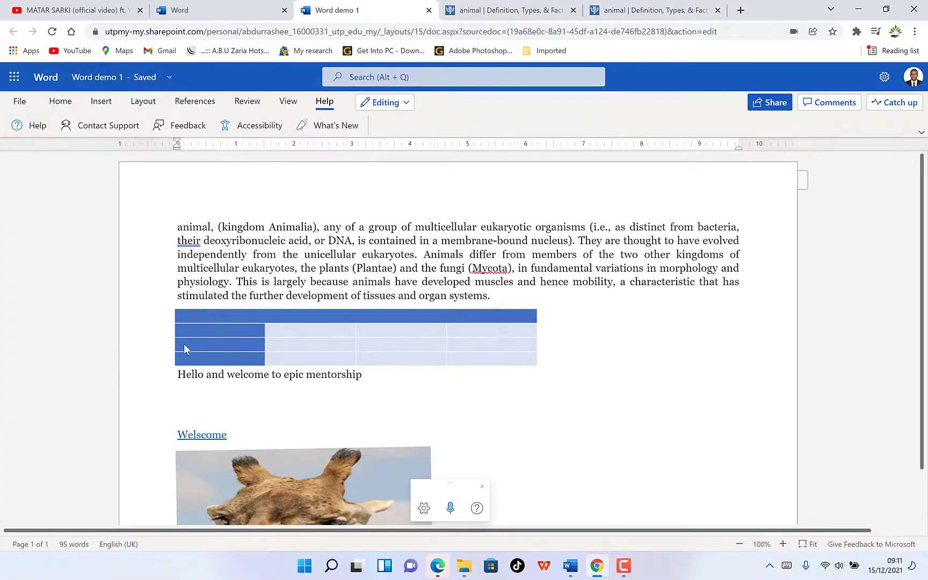